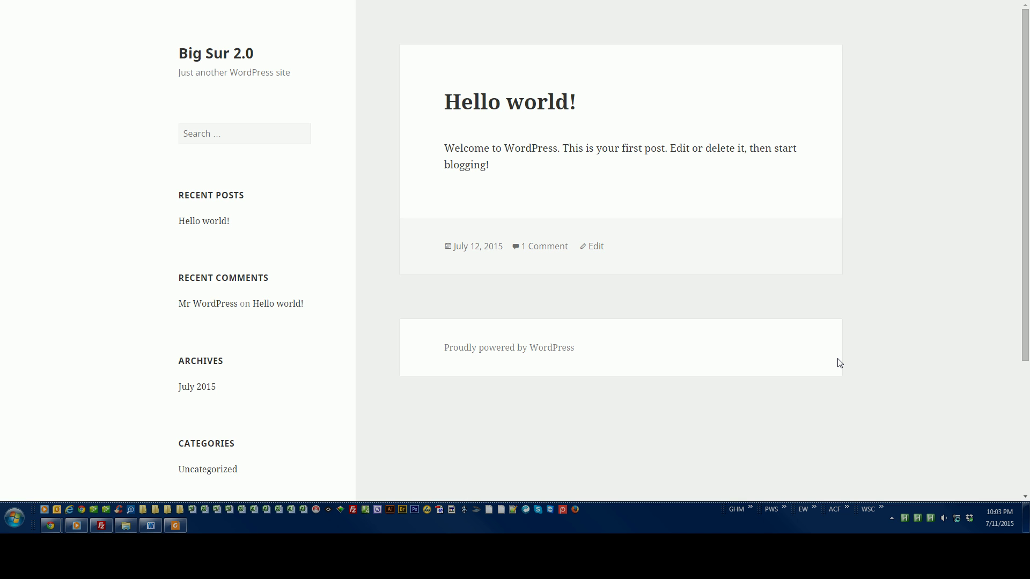
Examine the contents of the BigSur 2.0 Download Package folder, including its Images subfolder, the zip, the layouts XML and the CSS backup
drag(1029, 22, 576, 17)
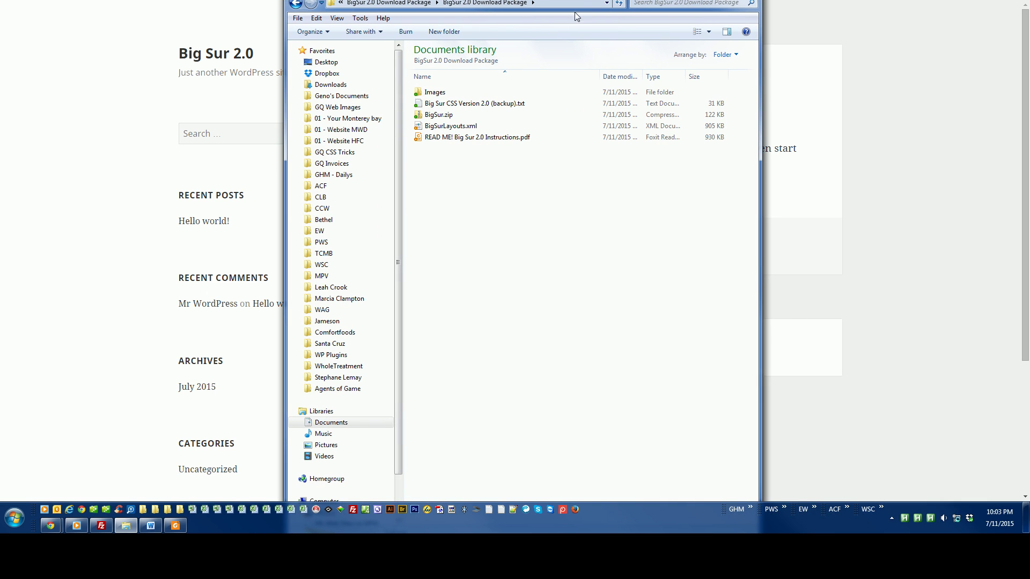
click(434, 94)
double_click(434, 95)
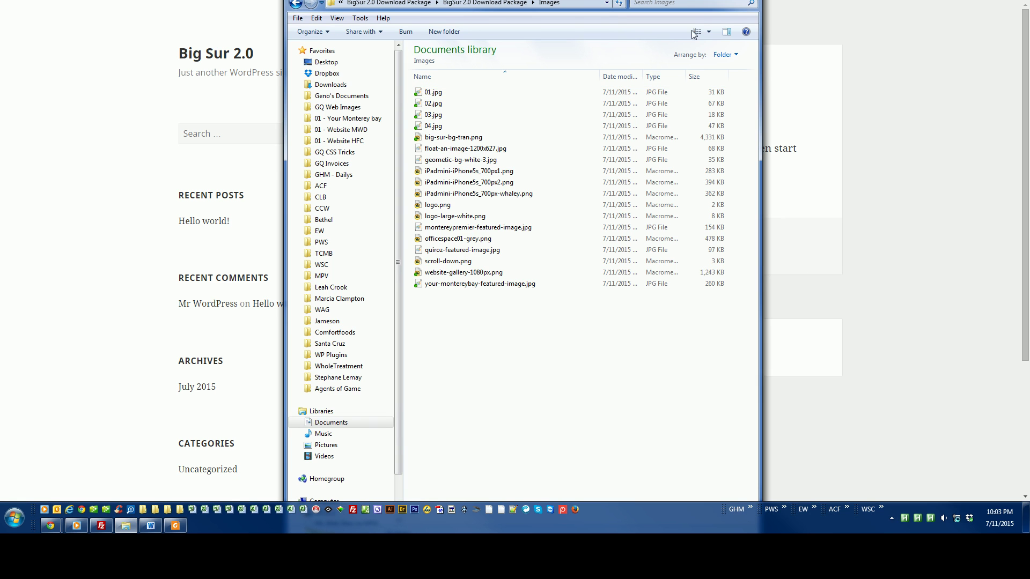
click(295, 3)
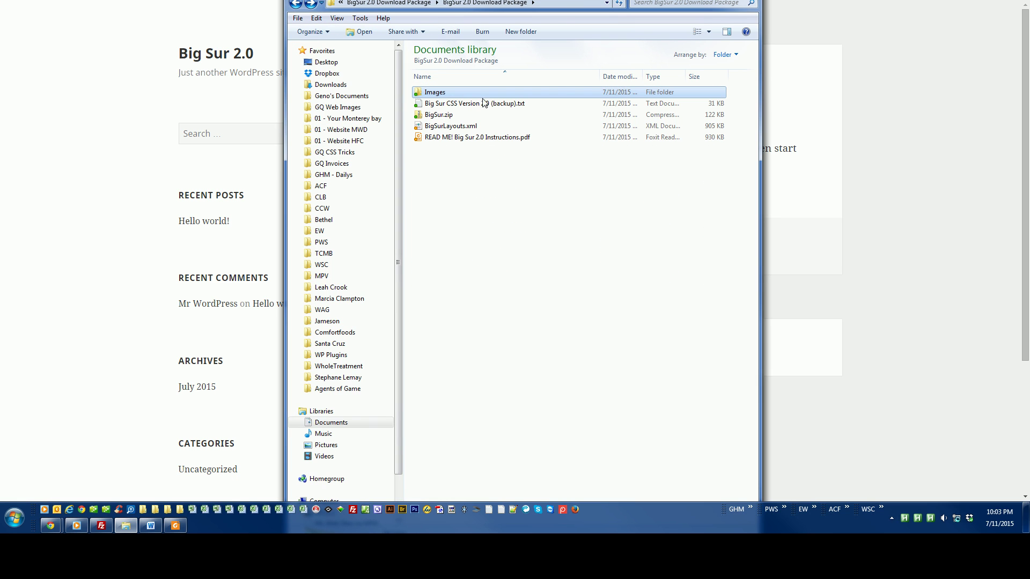
click(446, 115)
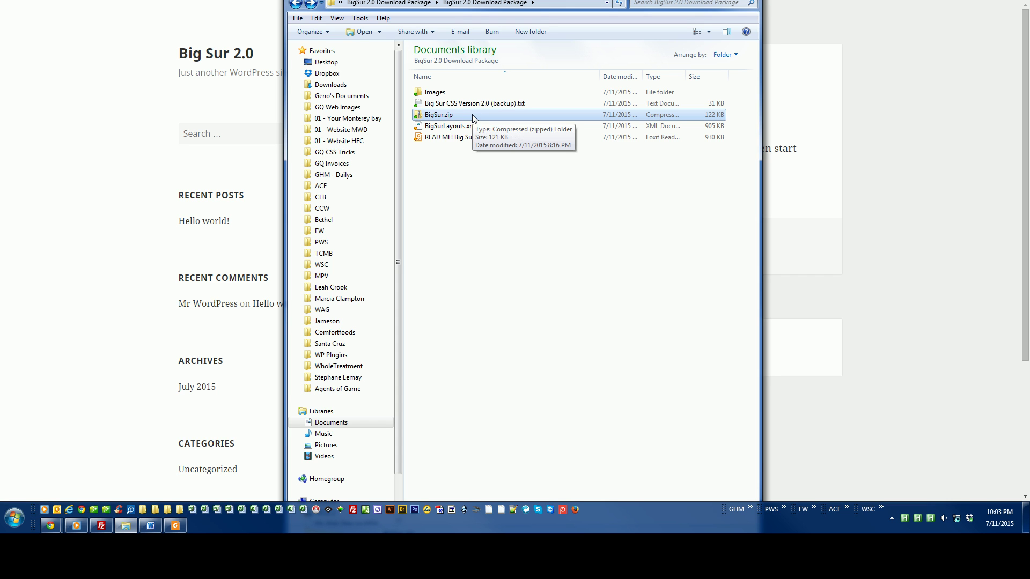
click(459, 128)
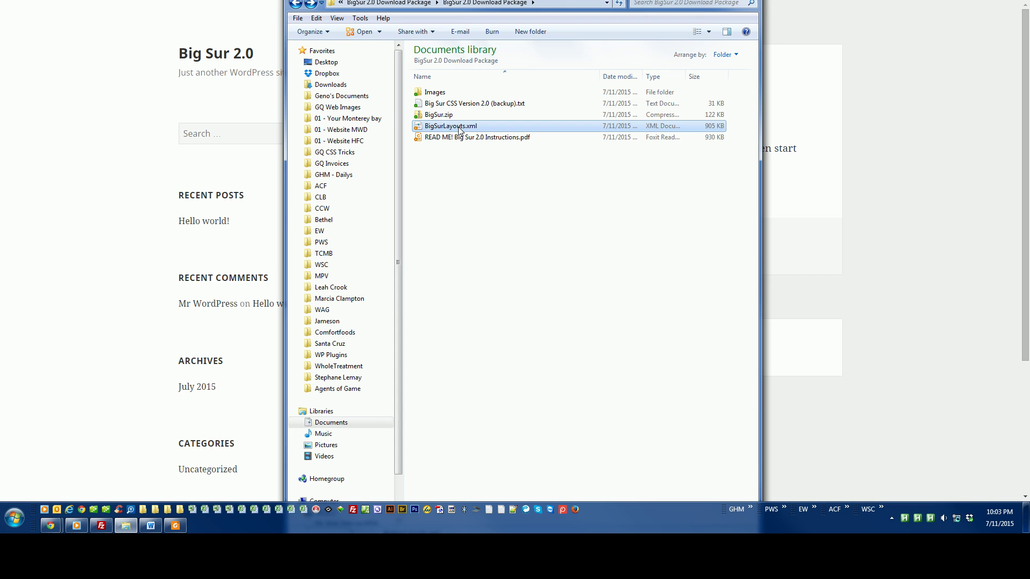
click(464, 104)
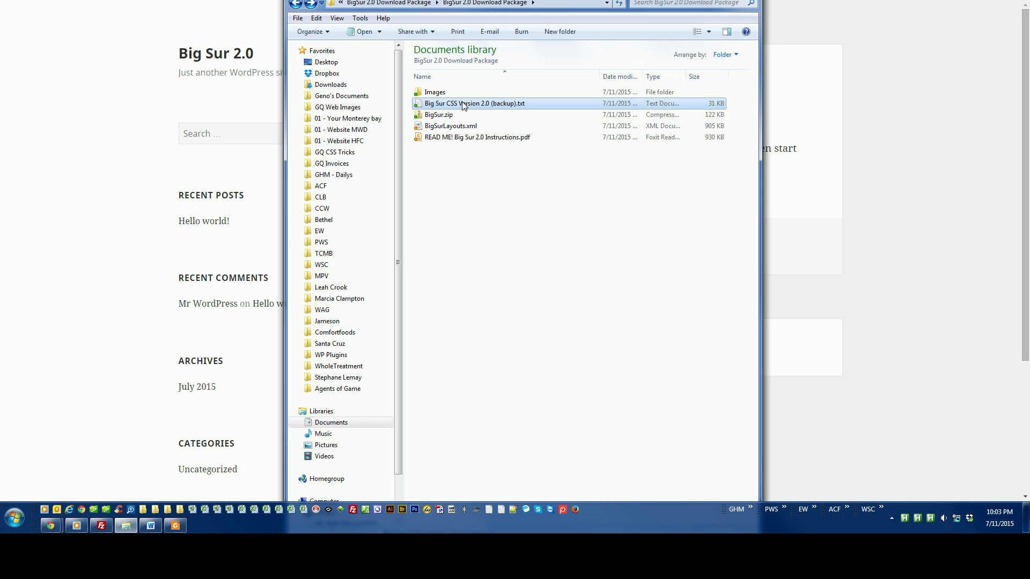
Skim READ ME! Big Sur 2.0 Instructions.pdf, and close it along with the download package folder
double_click(448, 139)
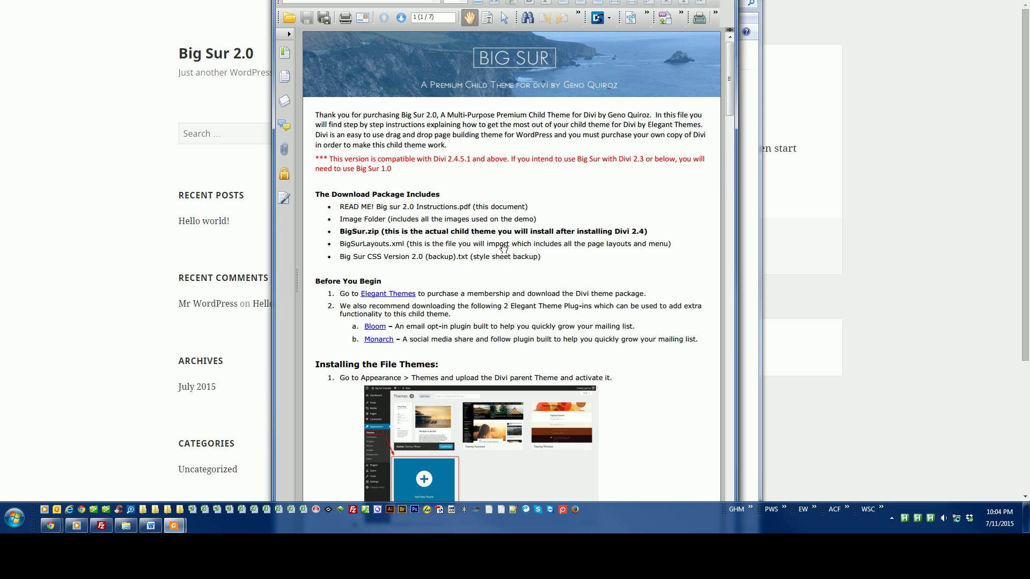
scroll(504, 247, down, 1)
scroll(504, 247, up, 1)
key(alt+F4)
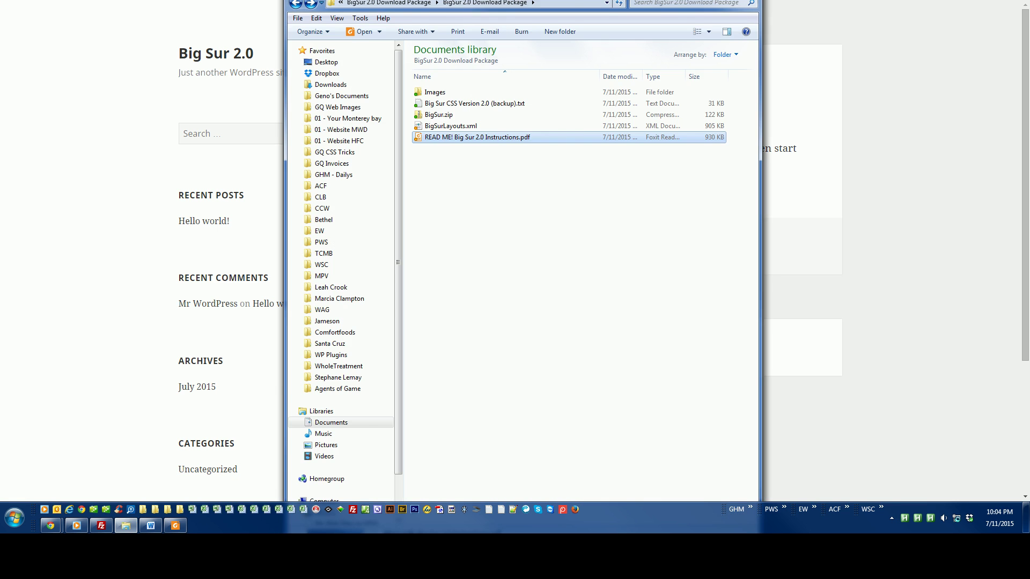
key(alt+F4)
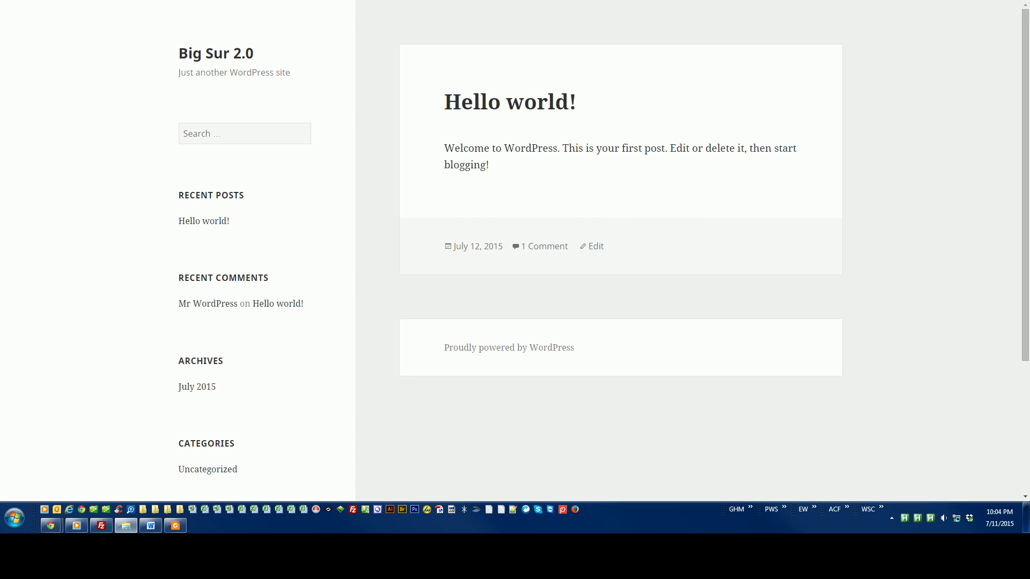
Go to the WordPress admin dashboard and open the theme upload form for adding a new theme
key(ctrl+Tab)
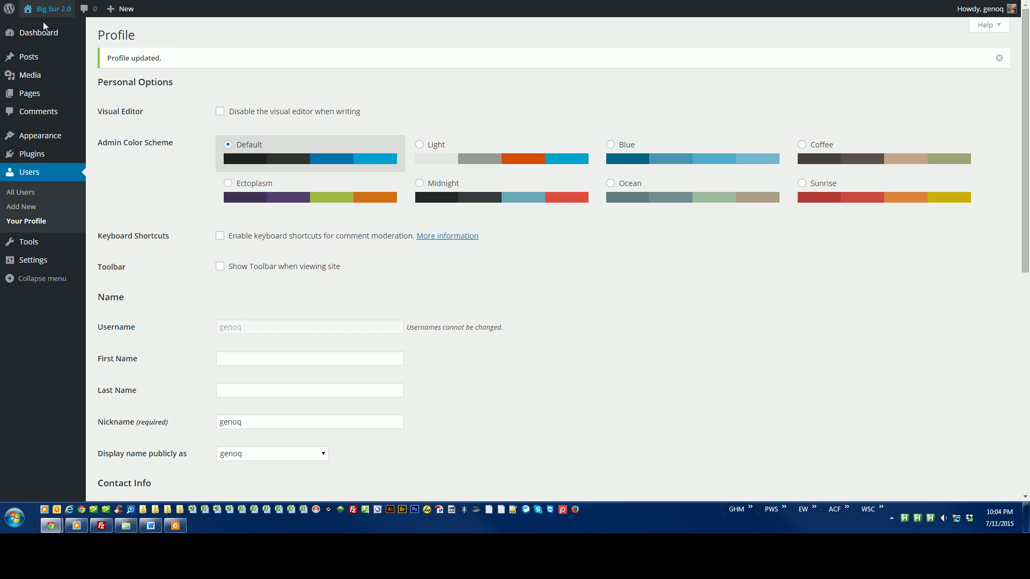
click(38, 34)
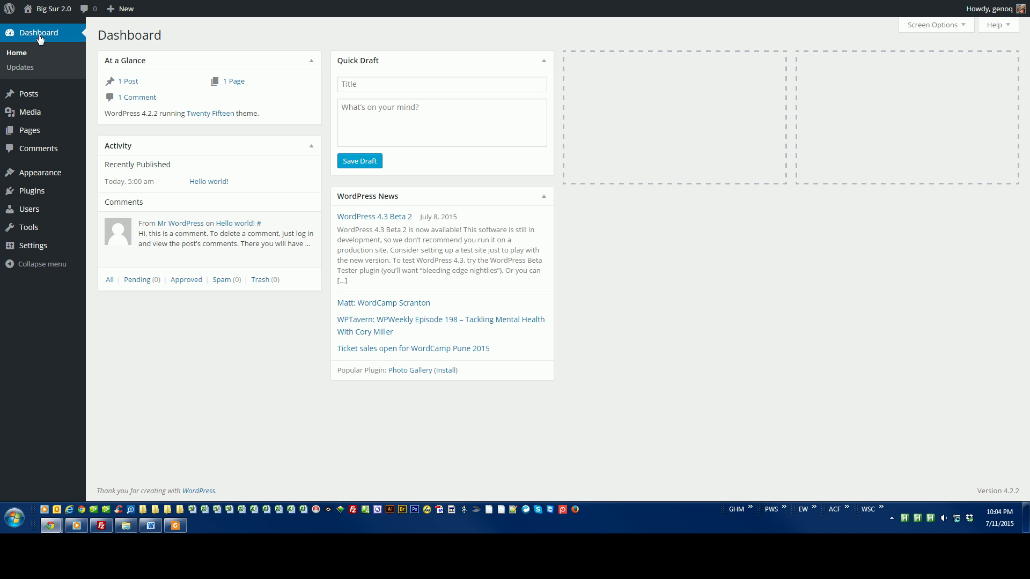
mouse_move(80, 176)
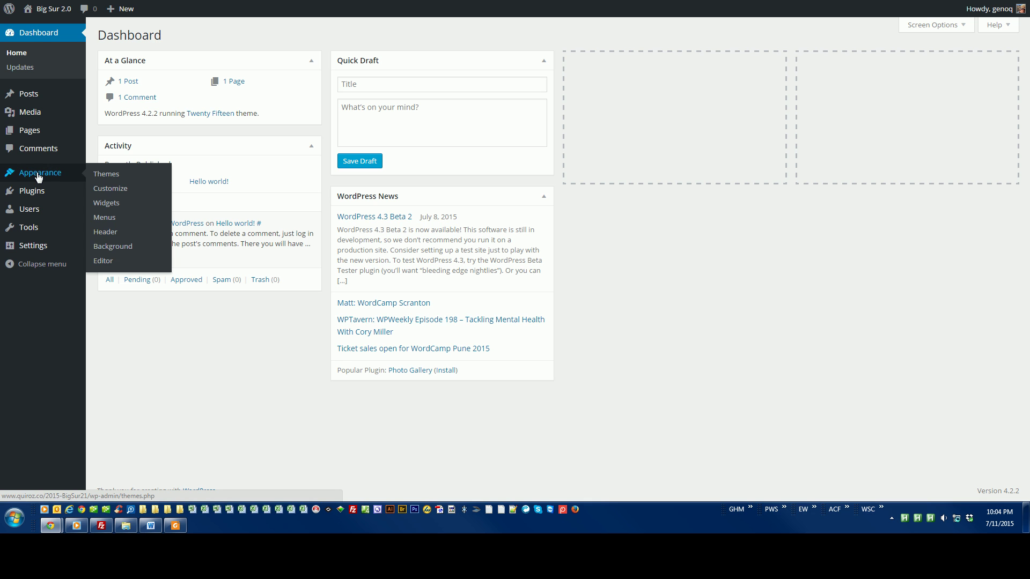
click(106, 177)
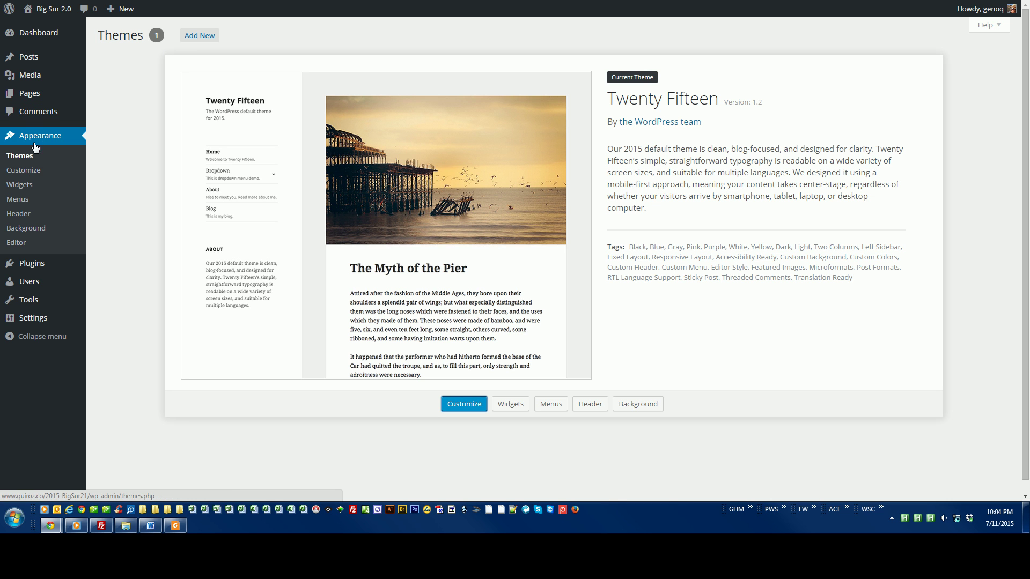
click(203, 40)
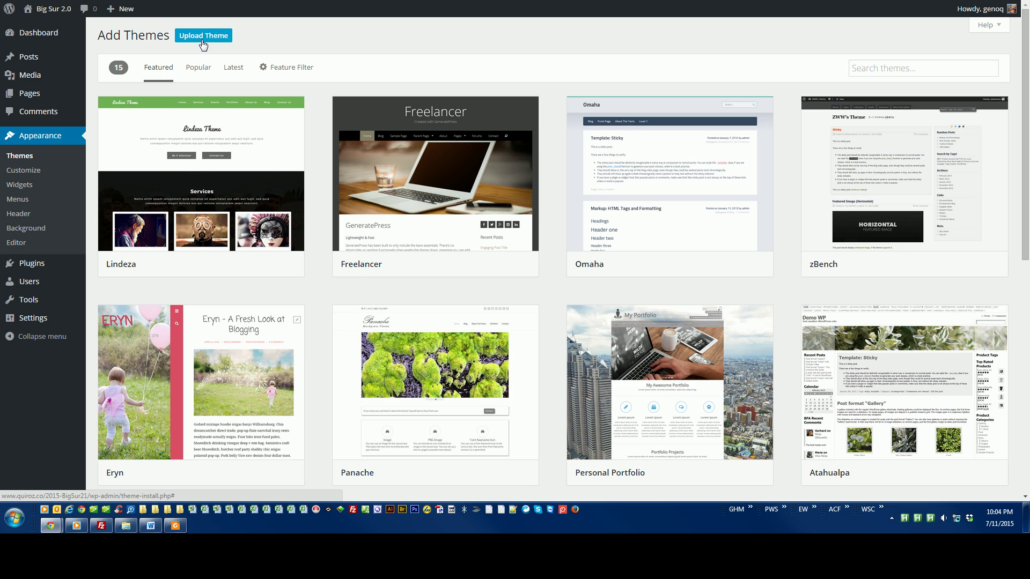
click(203, 38)
Install the parent theme from Divi.zip in the Divi 2.4.5.1 folder under WP Plugins, and activate it
click(488, 133)
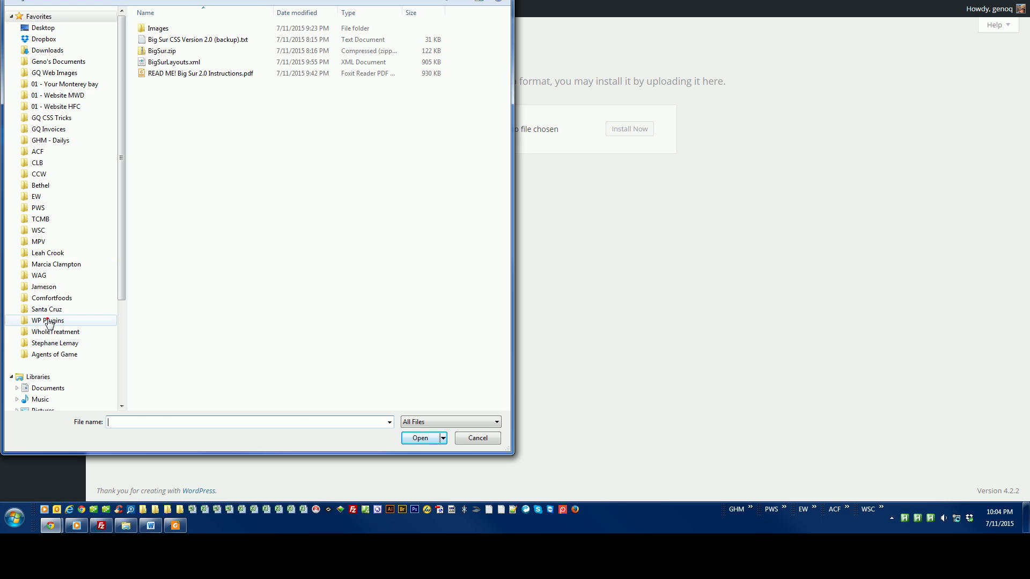
click(47, 320)
click(179, 29)
double_click(179, 29)
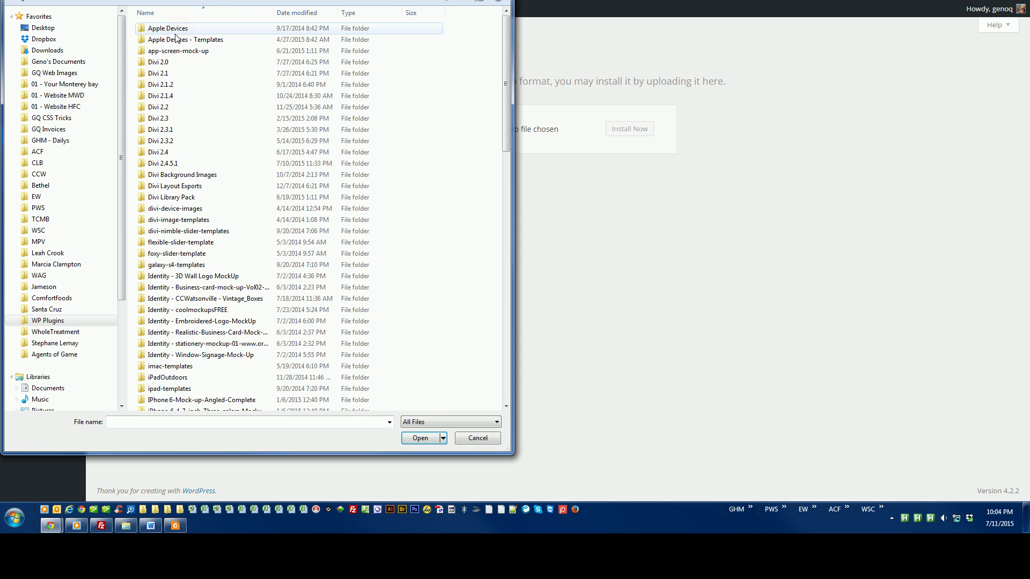
double_click(168, 169)
double_click(155, 31)
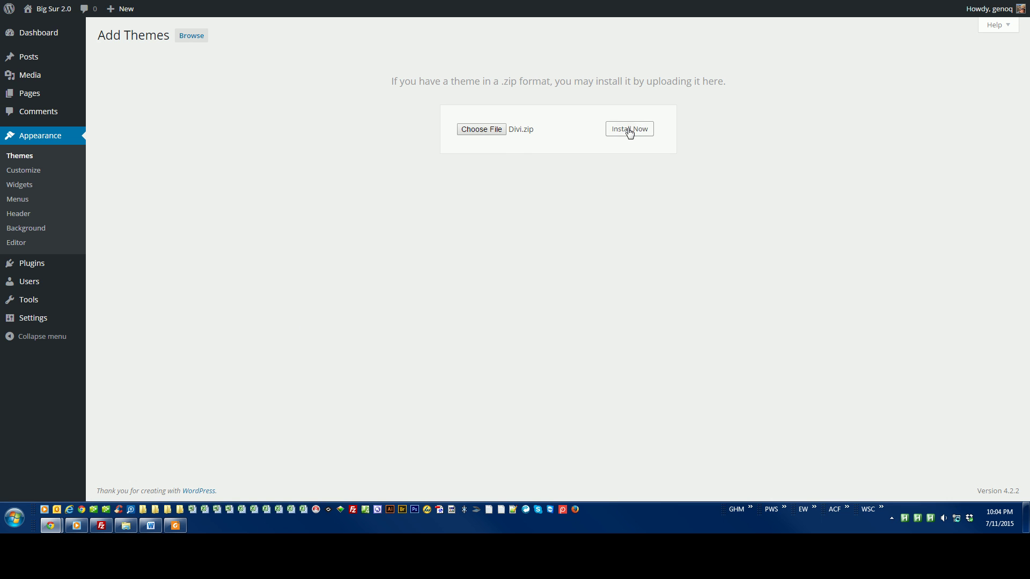
click(628, 129)
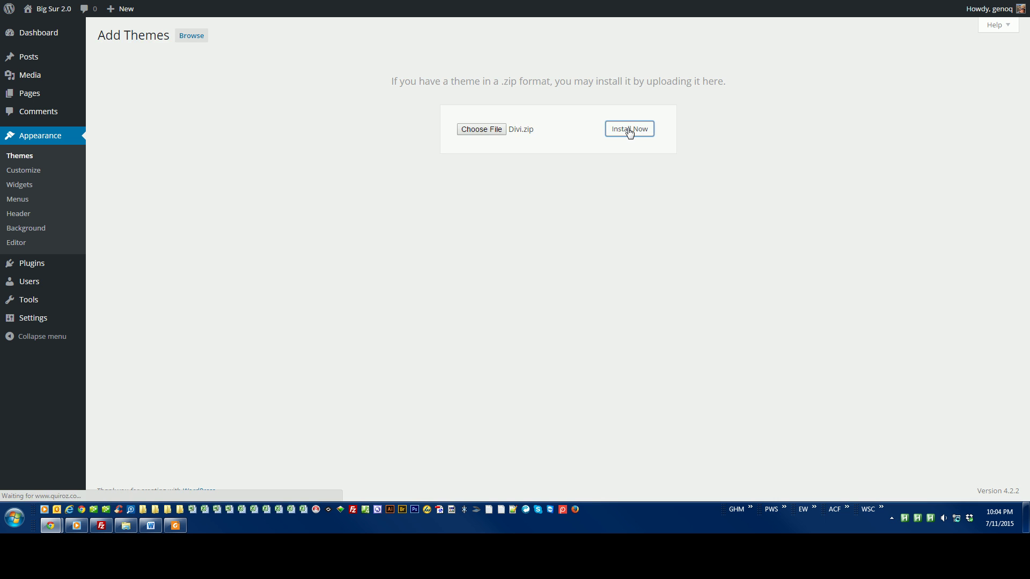
click(158, 109)
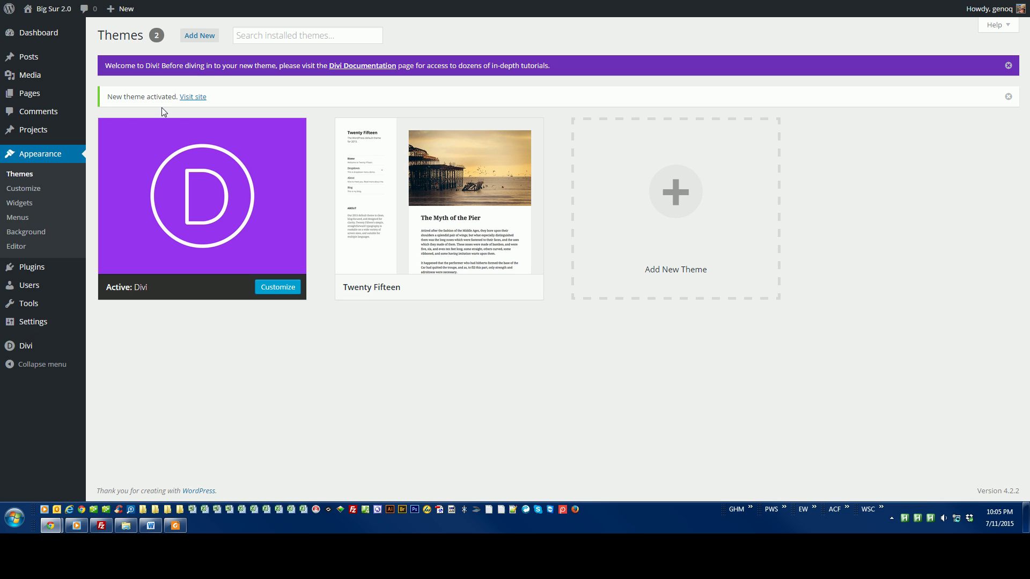
Start another theme upload and browse for the file to the 01 - Big Sur folder within 00 - GQCS Business Stuff
click(201, 34)
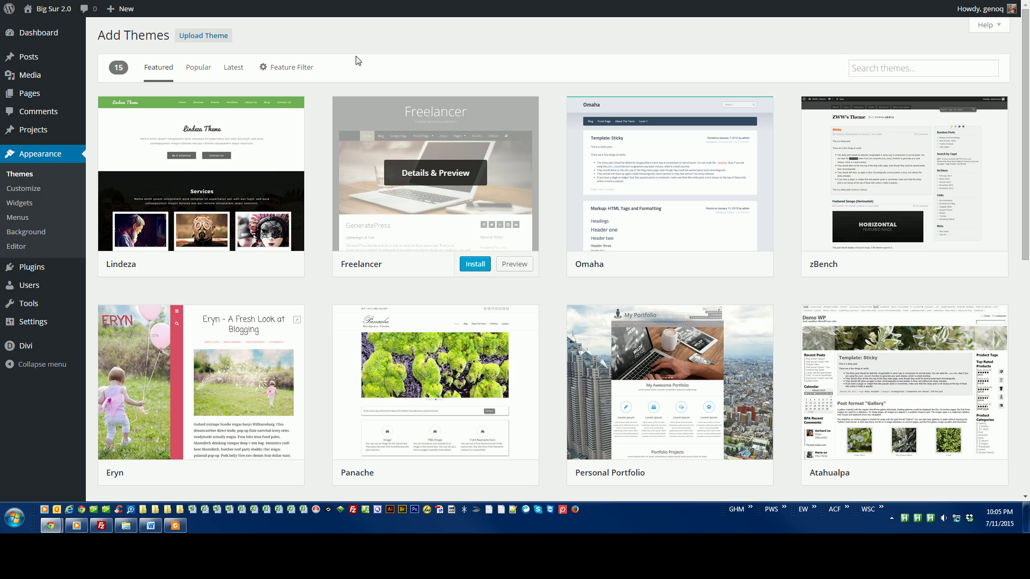
click(220, 37)
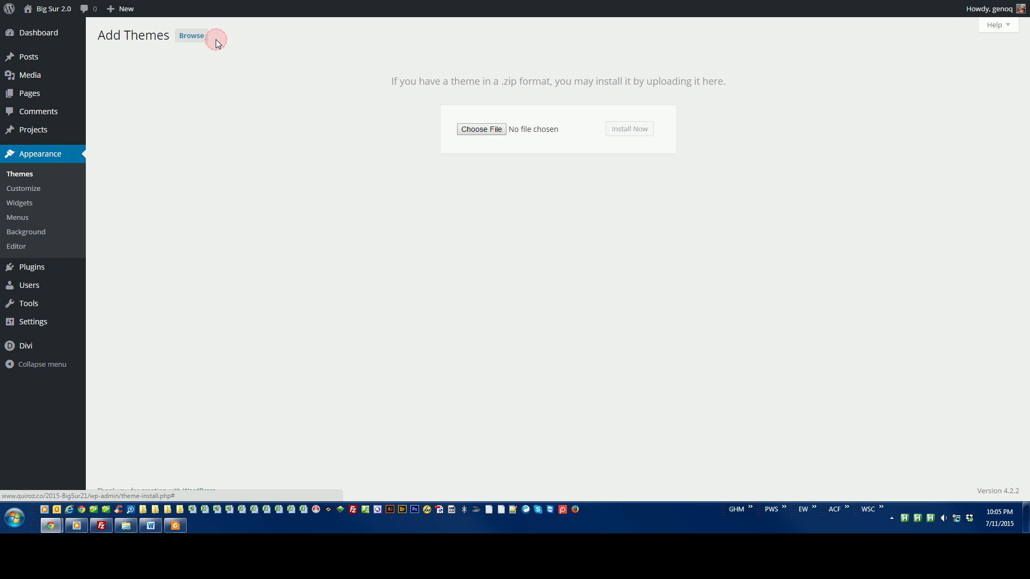
click(478, 131)
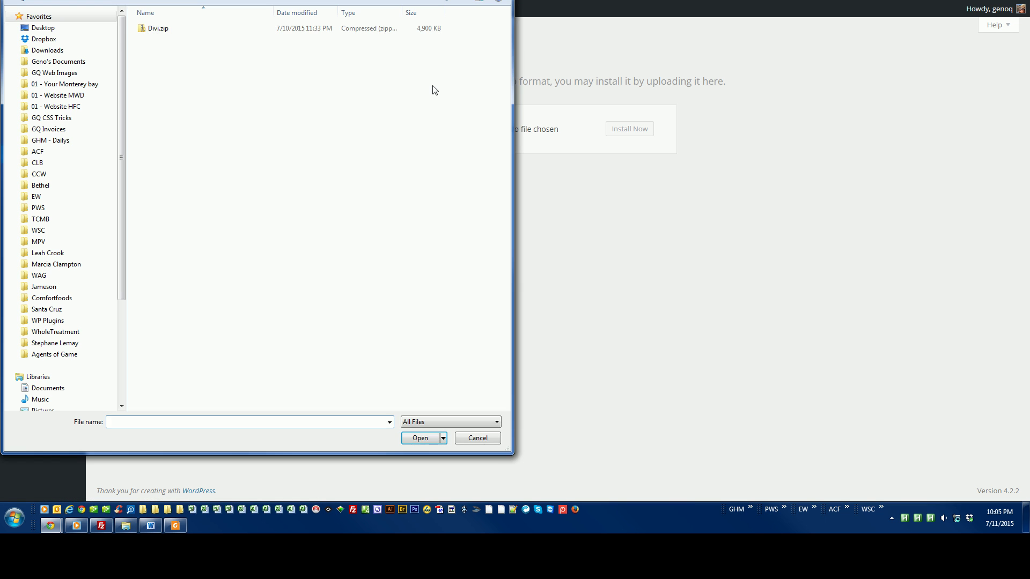
click(64, 62)
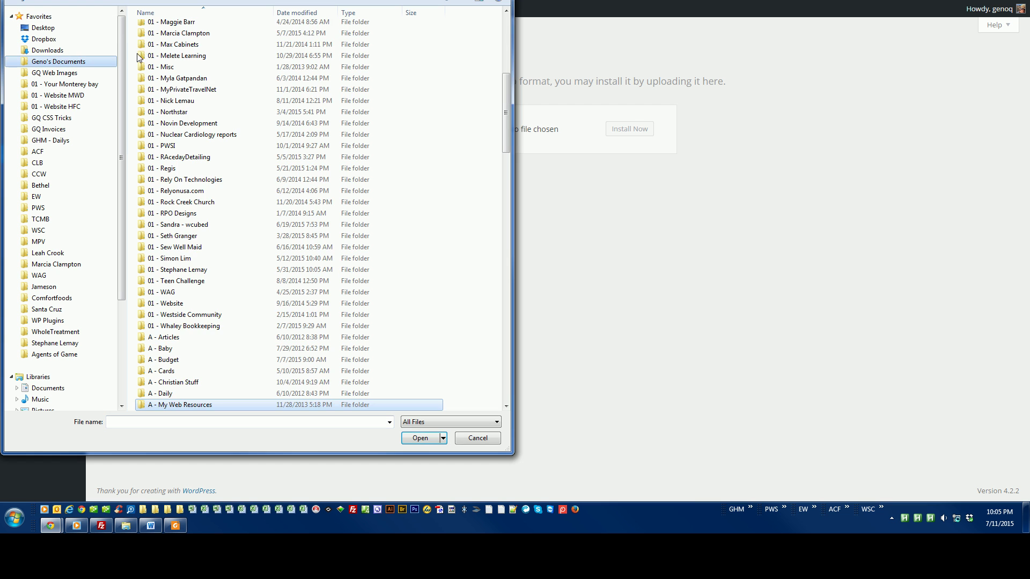
click(171, 45)
scroll(177, 107, up, 8)
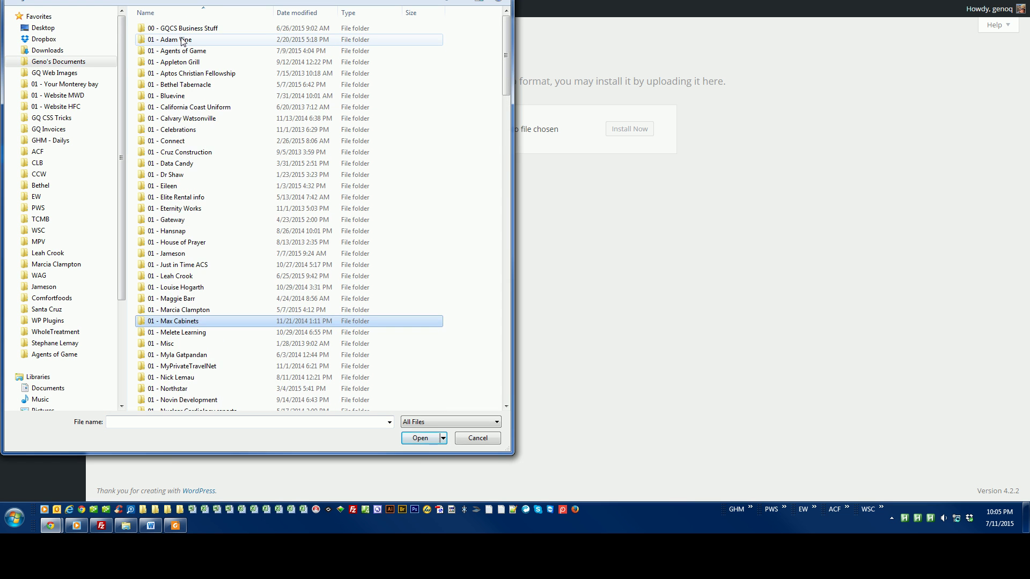
scroll(184, 32, down, 10)
click(173, 30)
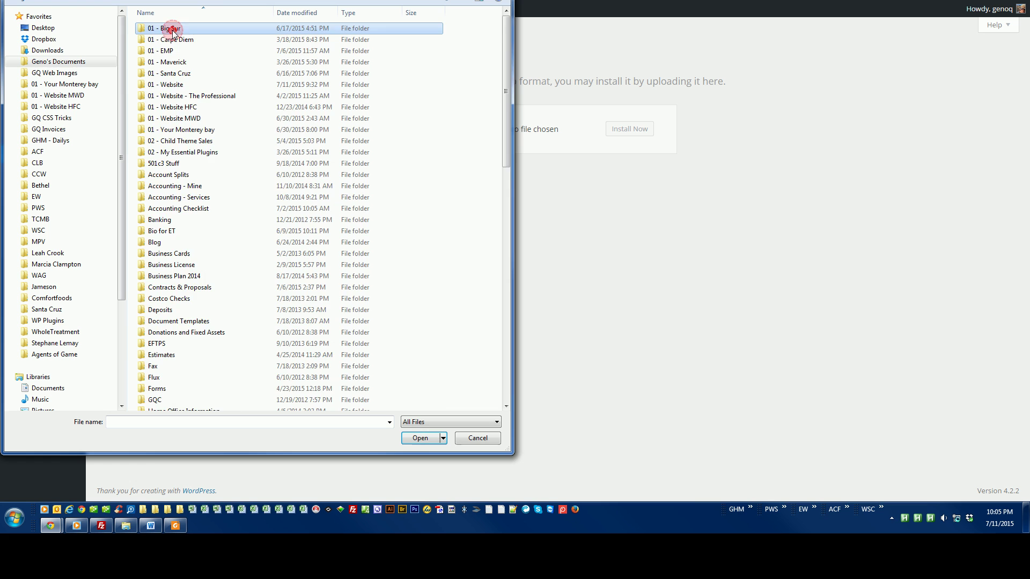
double_click(173, 29)
double_click(172, 28)
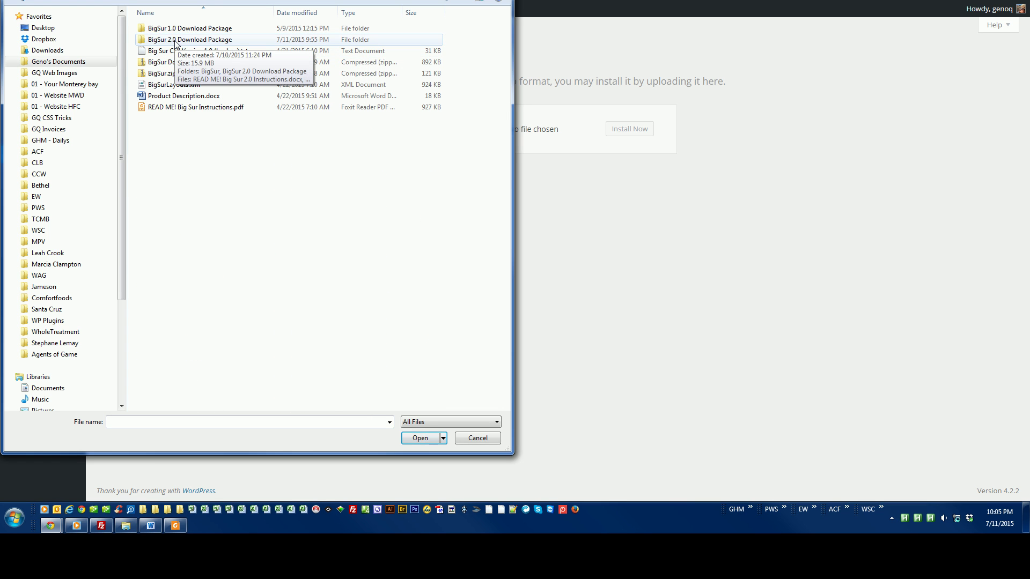
Install the child theme from BigSur.zip in the BigSur 2.0 Download Package folder, and activate it
double_click(176, 41)
double_click(176, 42)
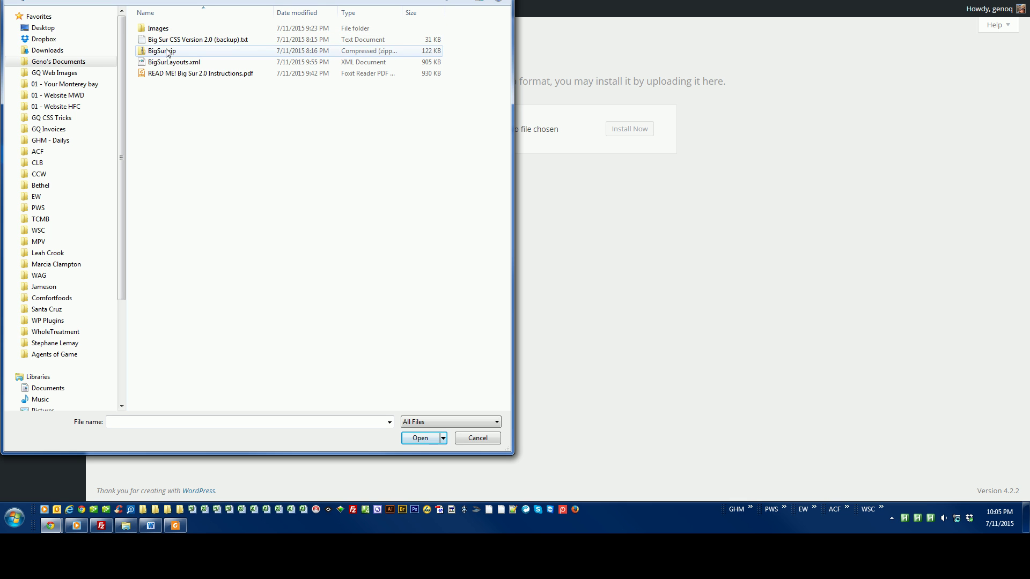
click(166, 49)
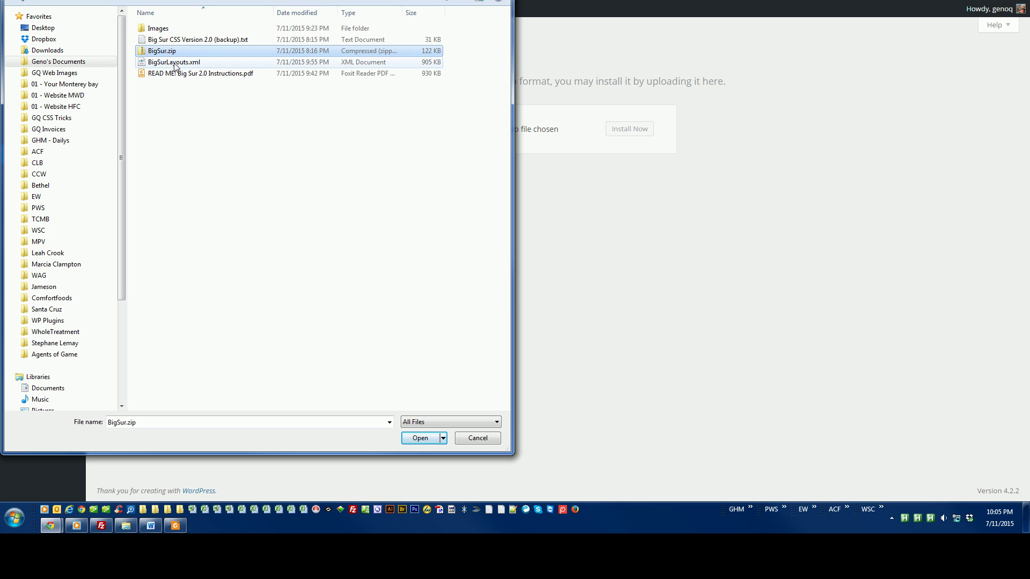
double_click(180, 51)
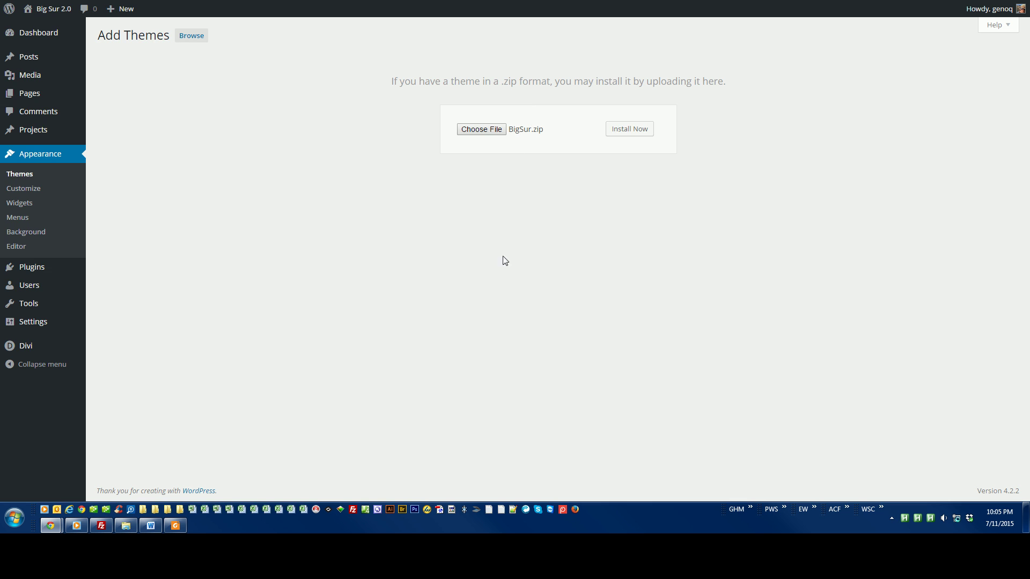
click(633, 131)
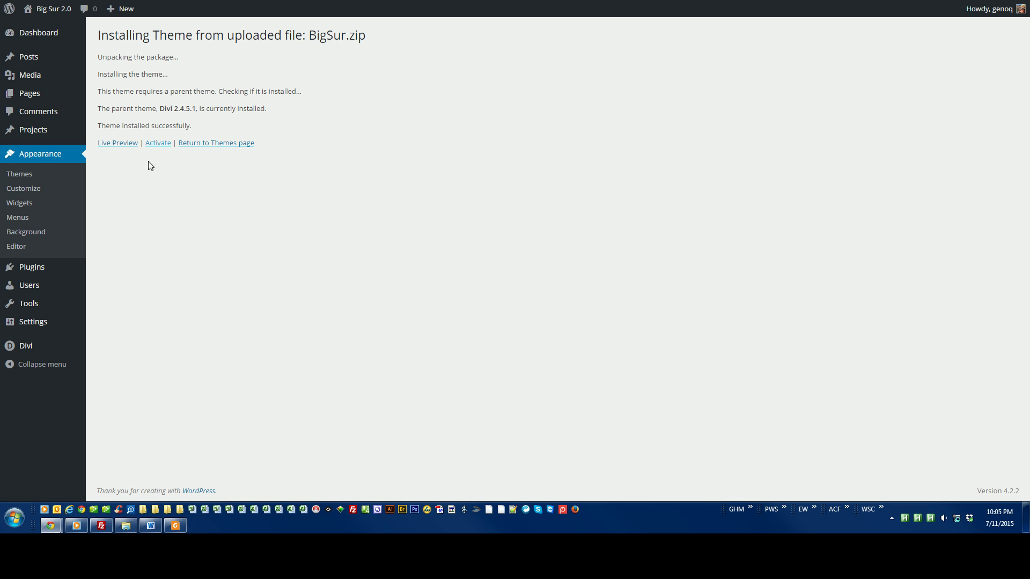
click(158, 143)
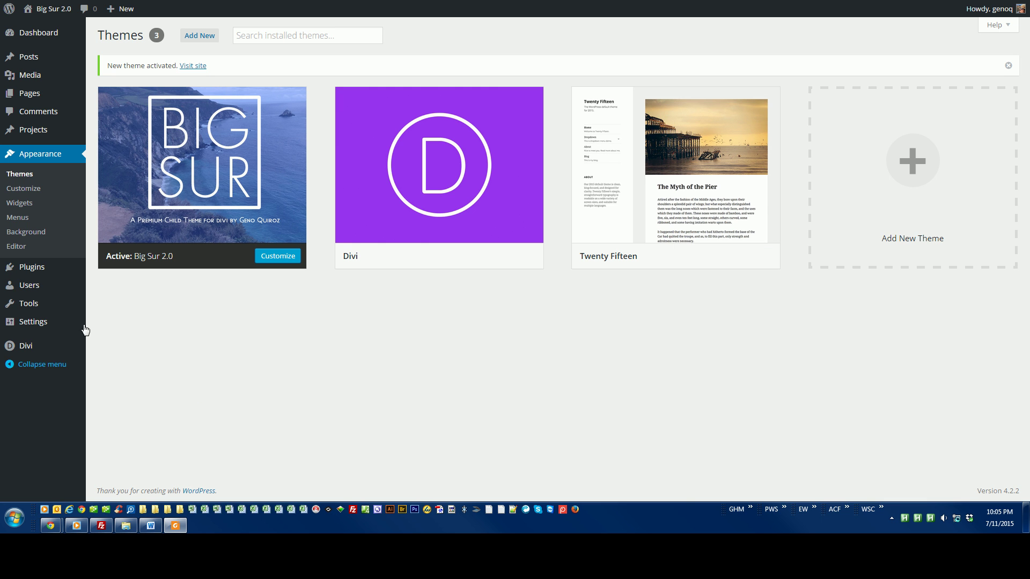
Install the WordPress importer plugin from the list of import systems
mouse_move(66, 307)
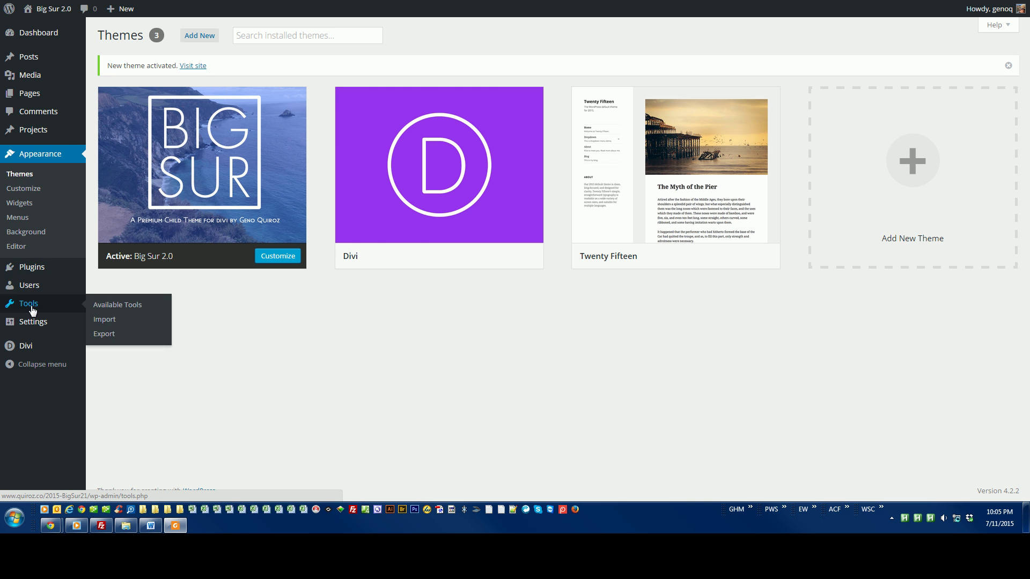
click(103, 322)
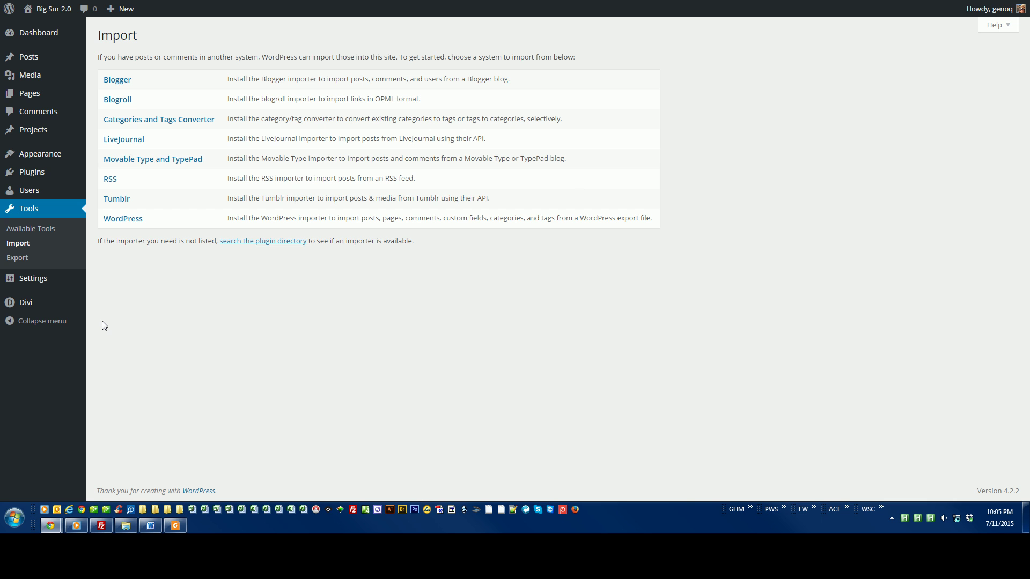
click(134, 225)
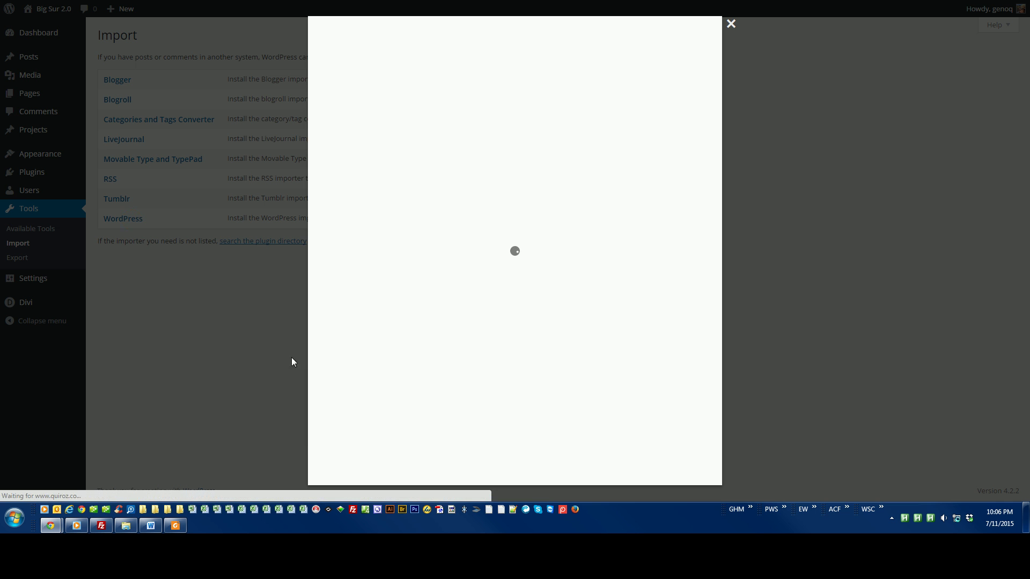
click(685, 471)
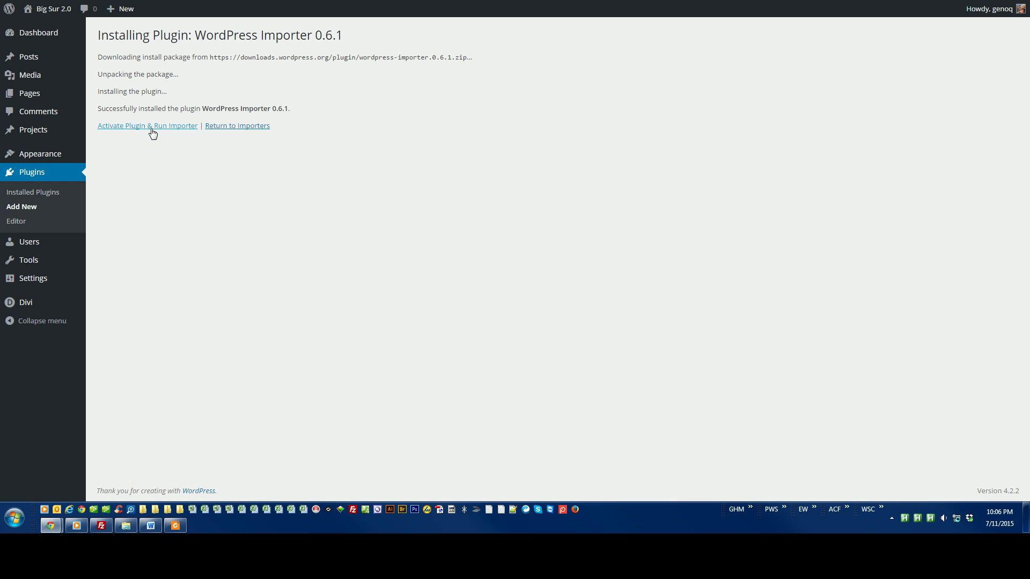
Activate and run the WordPress importer, then import BigSurLayouts.xml with its file attachments downloaded
click(152, 129)
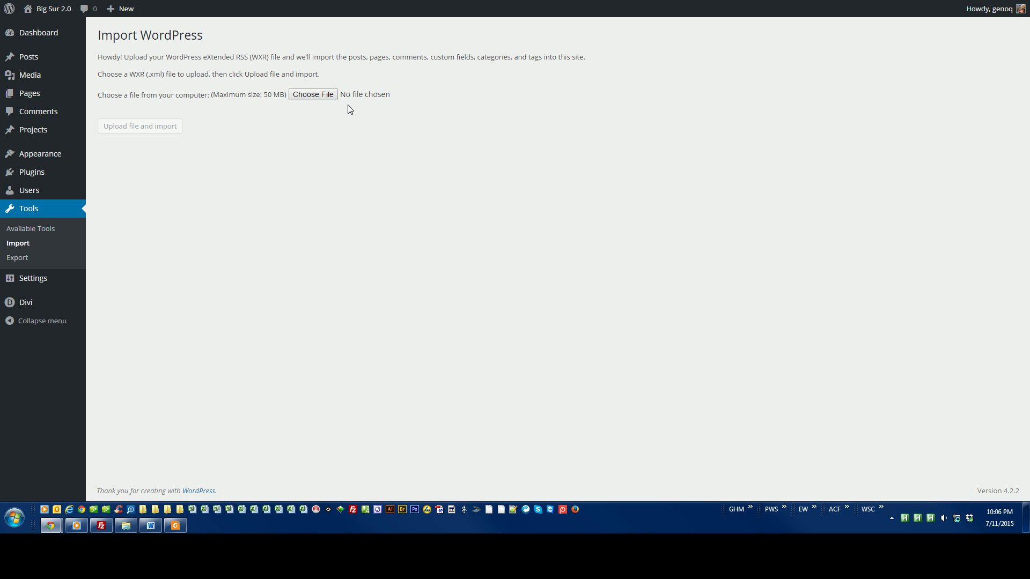
click(315, 95)
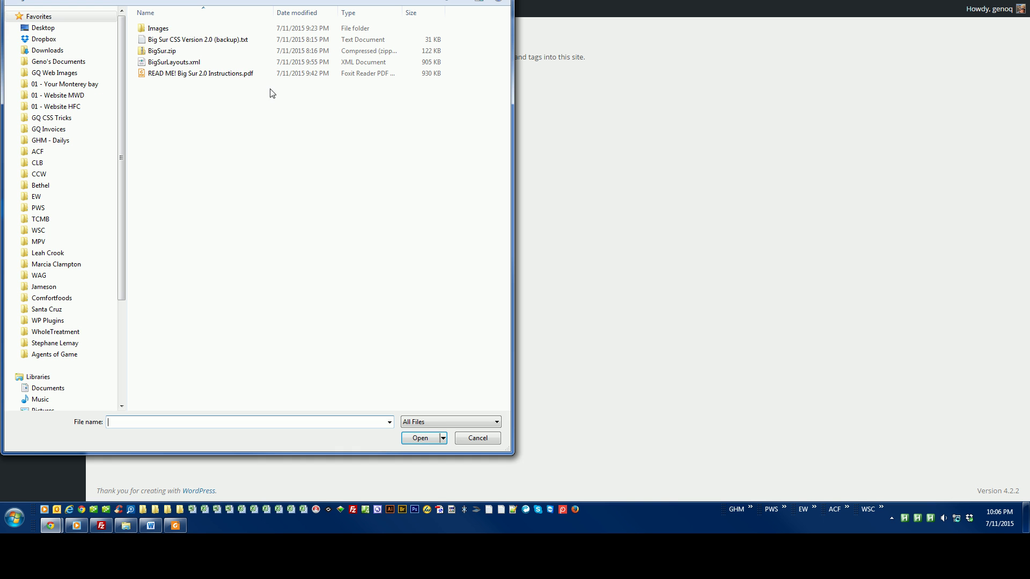
double_click(168, 63)
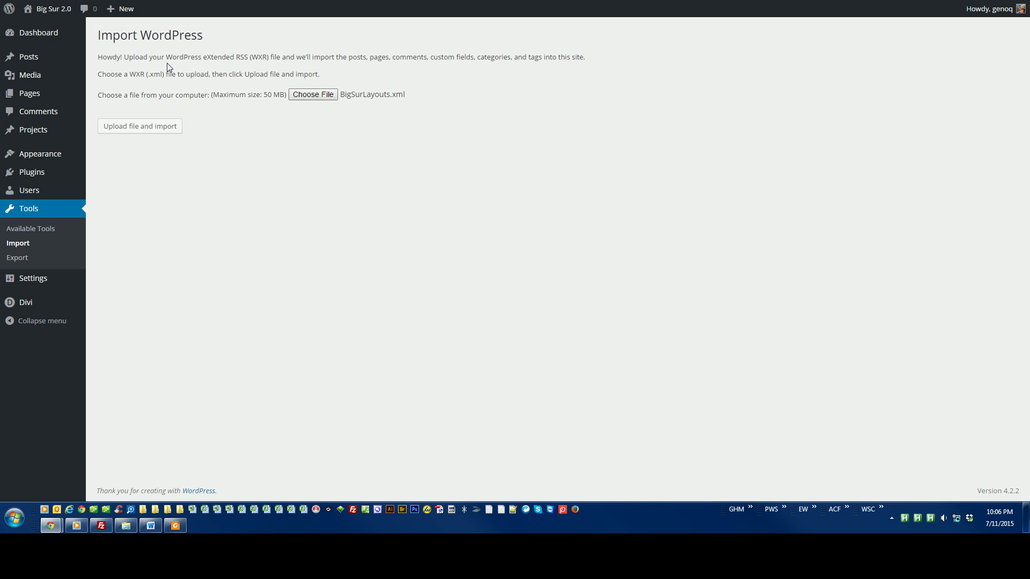
click(134, 133)
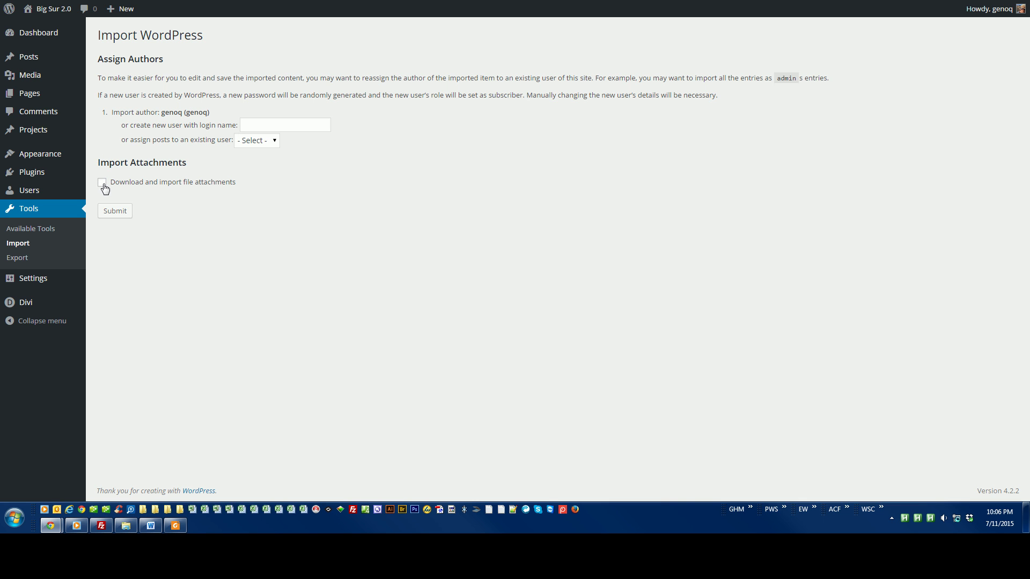
click(104, 186)
click(113, 213)
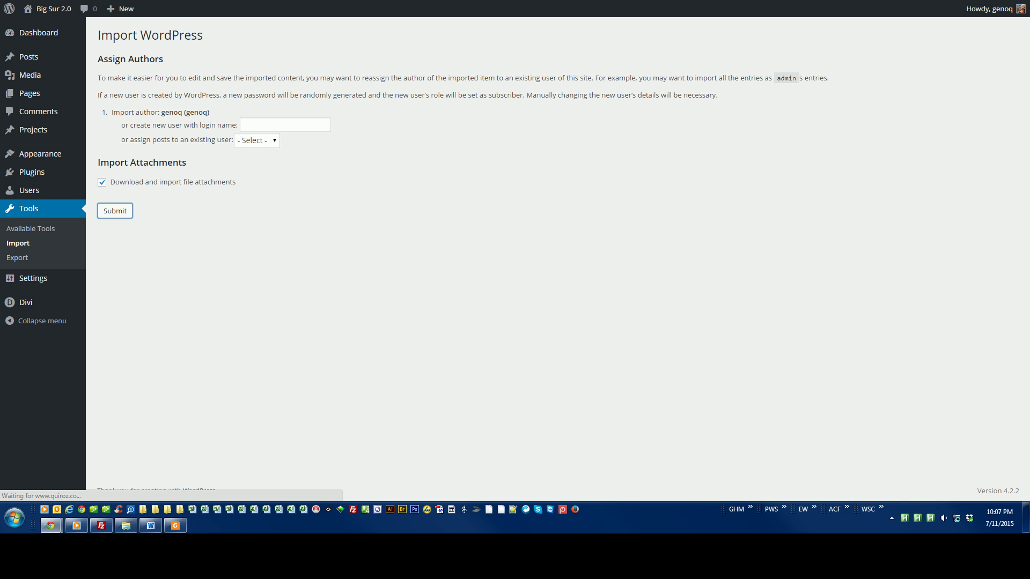
Compare the media entries in the import report with the files in the download package's Images folder, including big-sur-bg-tran.png
drag(1029, 11, 680, 3)
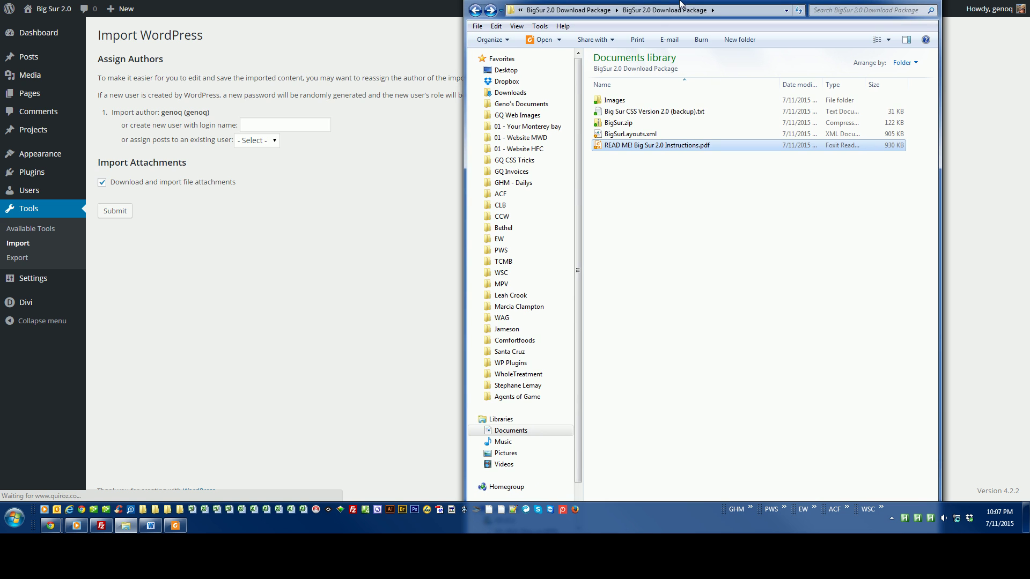
double_click(611, 101)
drag(626, 2, 811, 1)
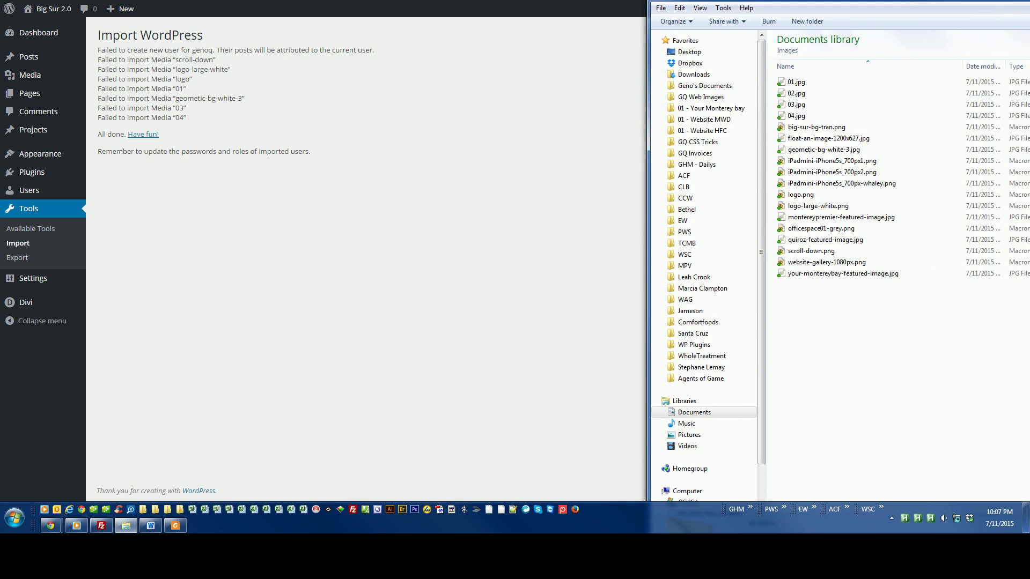
click(252, 95)
click(98, 49)
drag(98, 48, 276, 130)
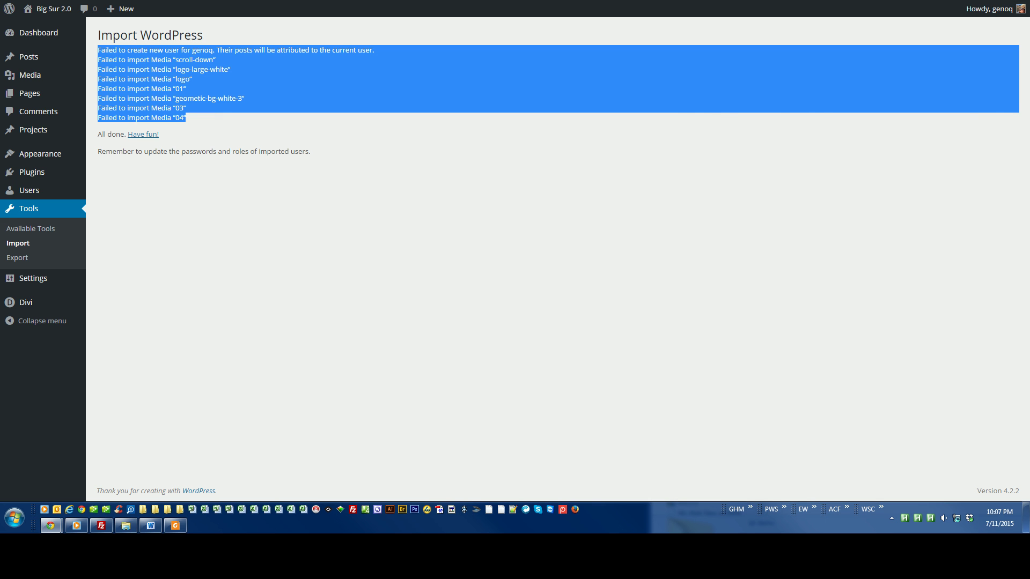
key(alt+Tab)
drag(804, 2, 709, 0)
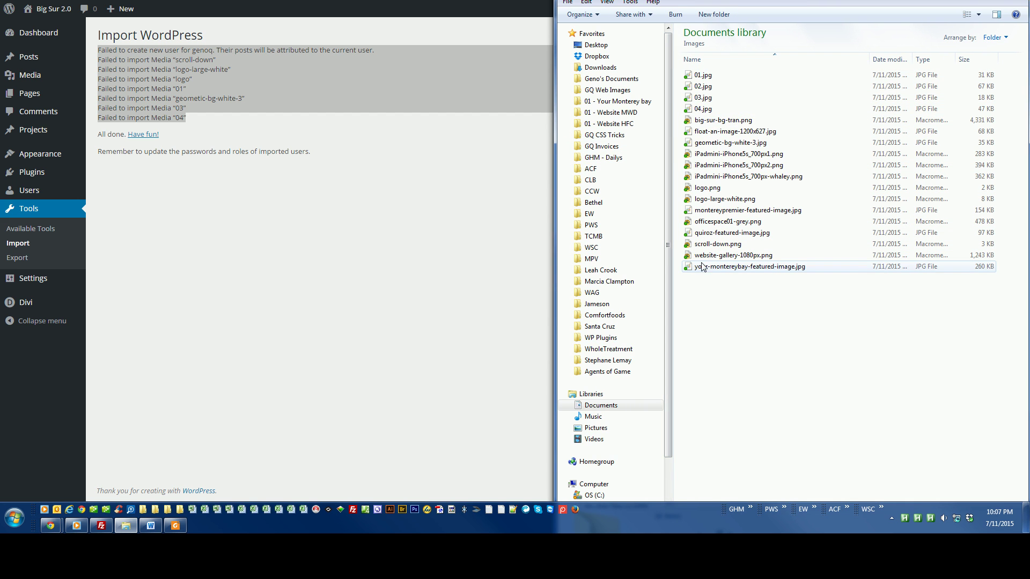
click(699, 124)
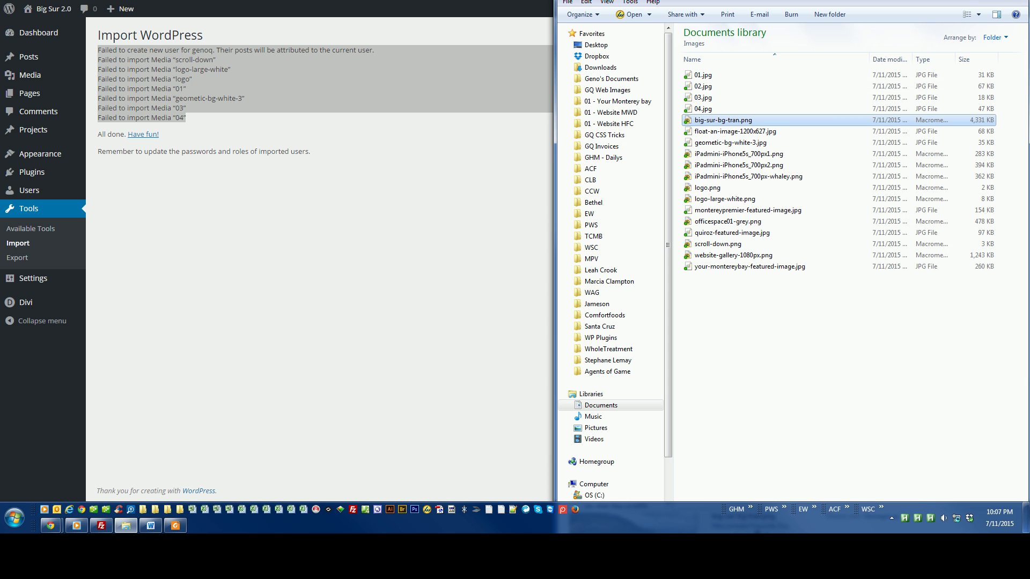
key(alt+Tab)
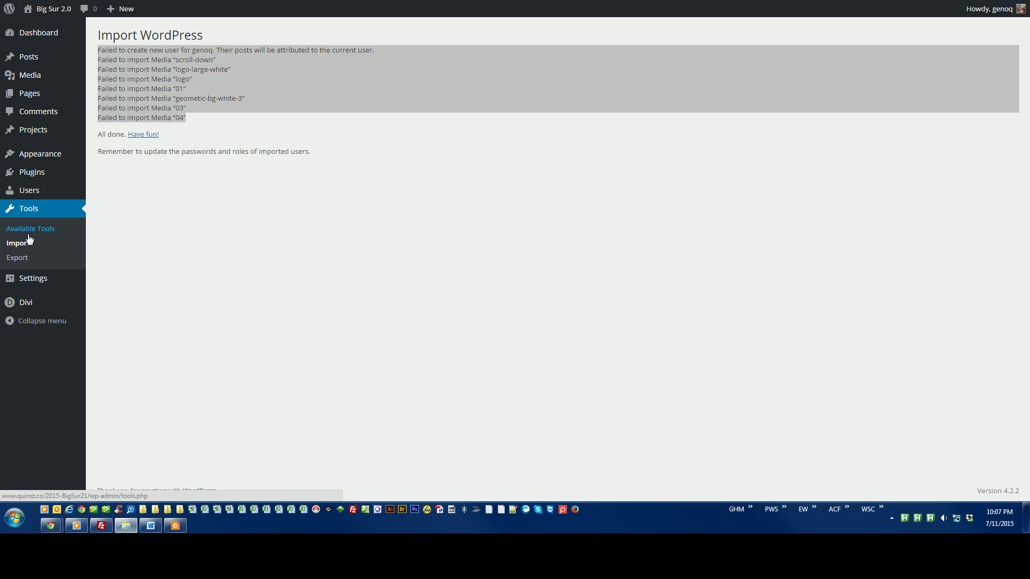
Assign the Main Menu to the Primary Menu theme location and save the menu
mouse_move(37, 156)
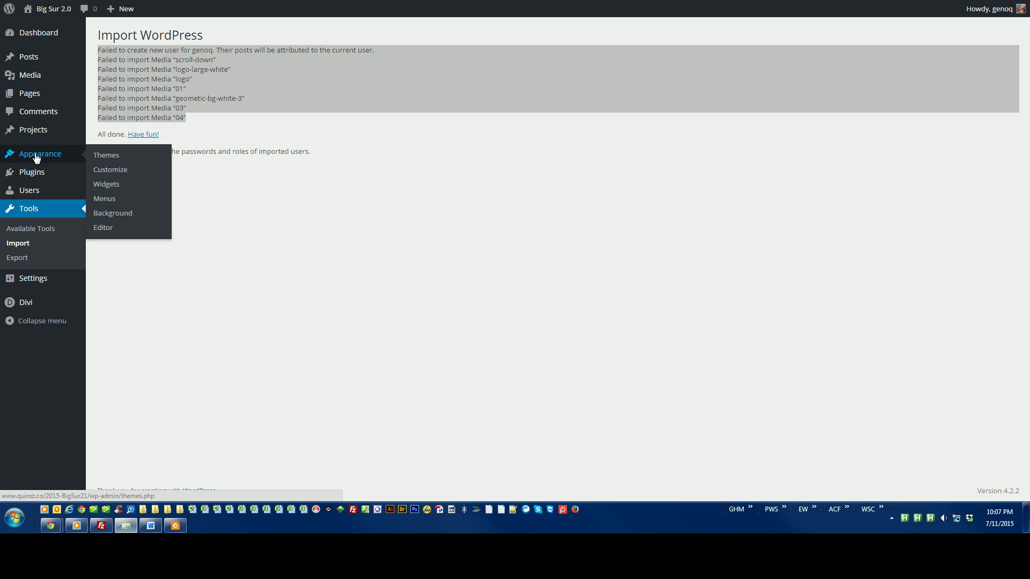
click(110, 202)
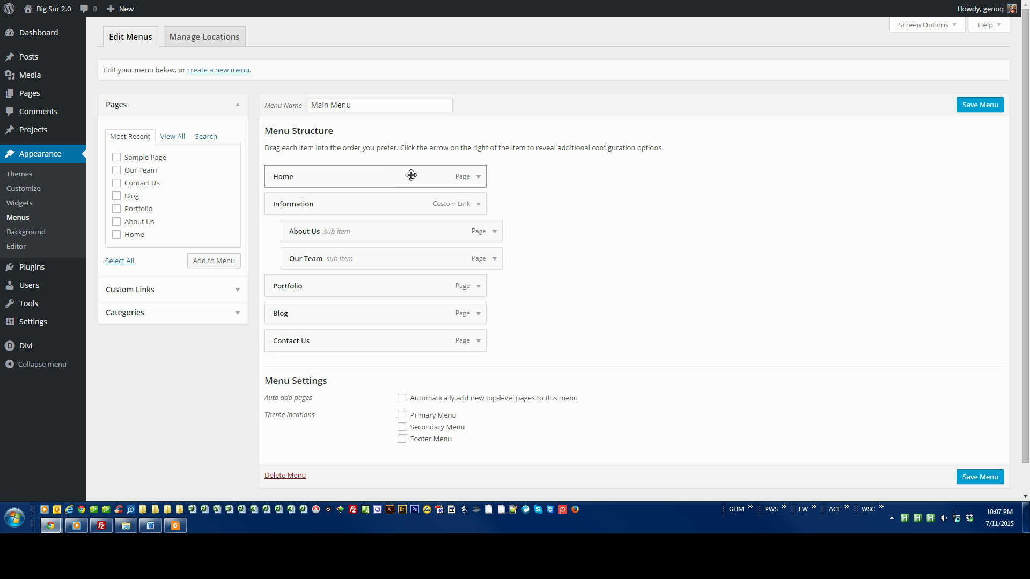
click(403, 419)
click(982, 479)
click(979, 482)
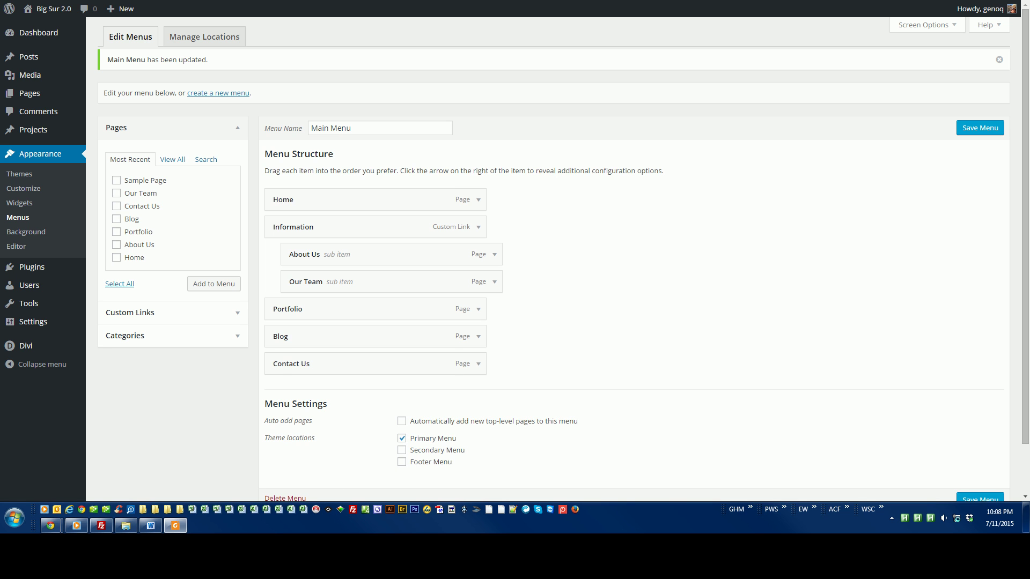
Reload the site's front end to check the imported content, and return to the admin area
key(ctrl+Tab)
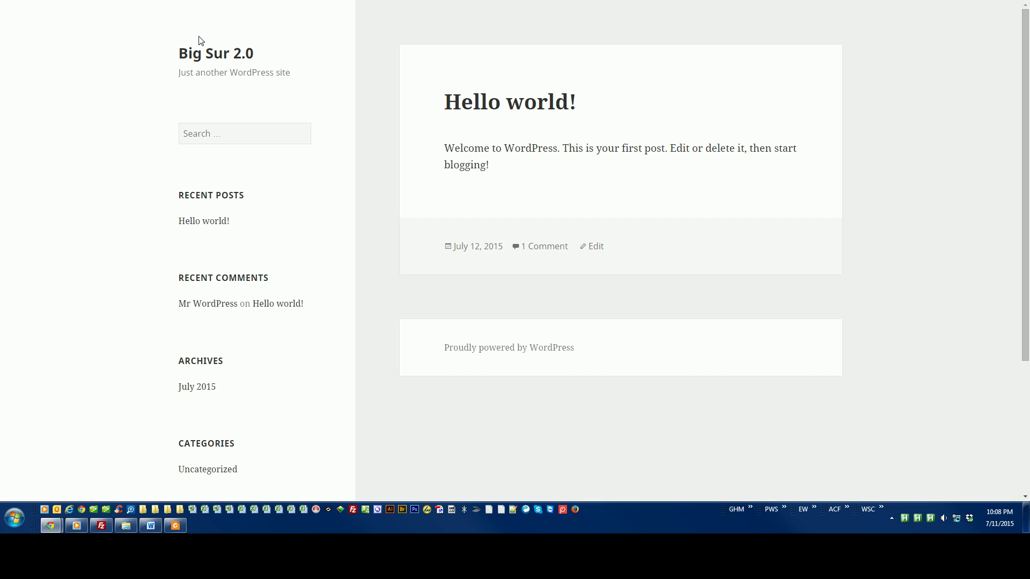
right_click(889, 57)
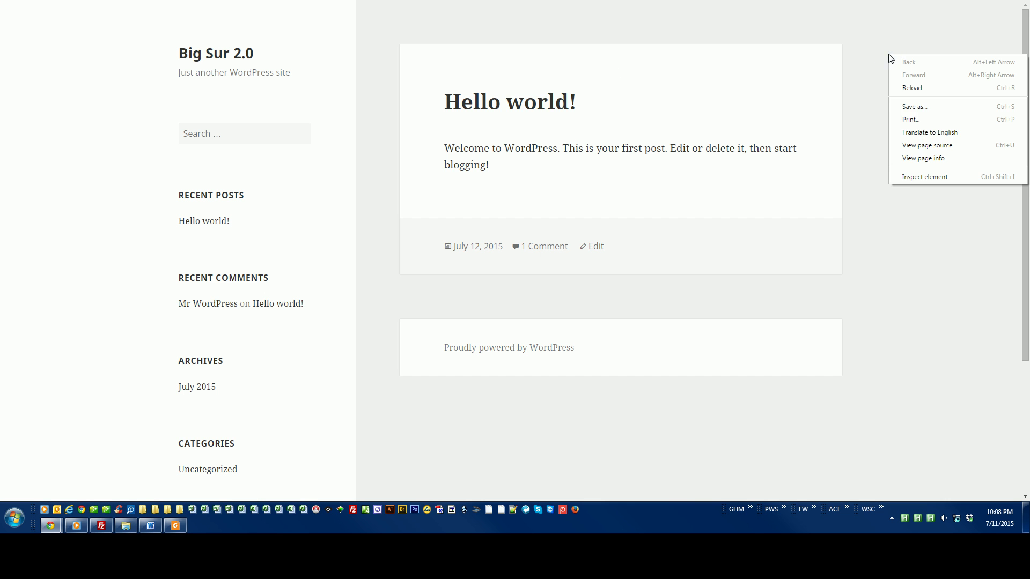
click(907, 84)
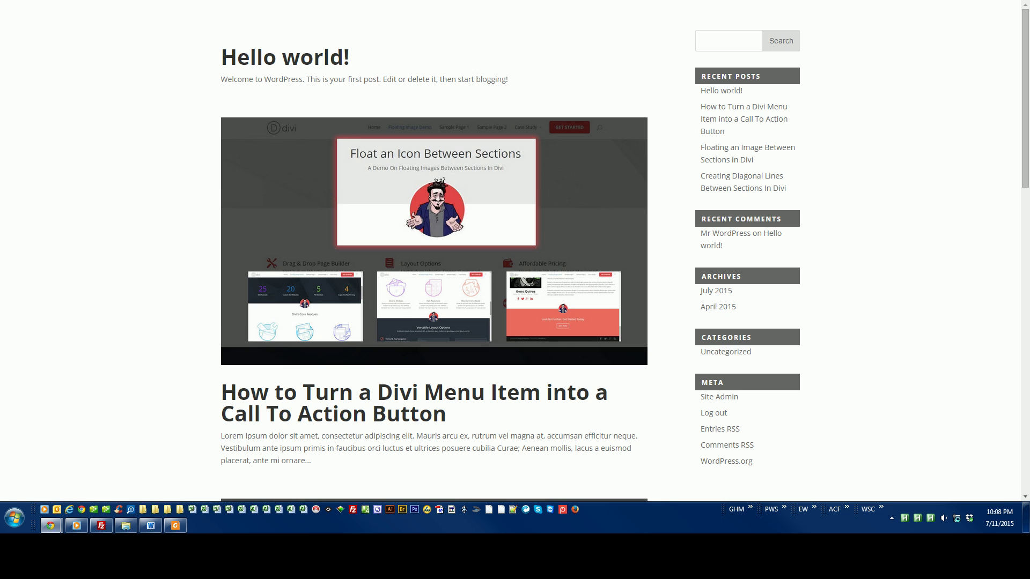
key(ctrl+Tab)
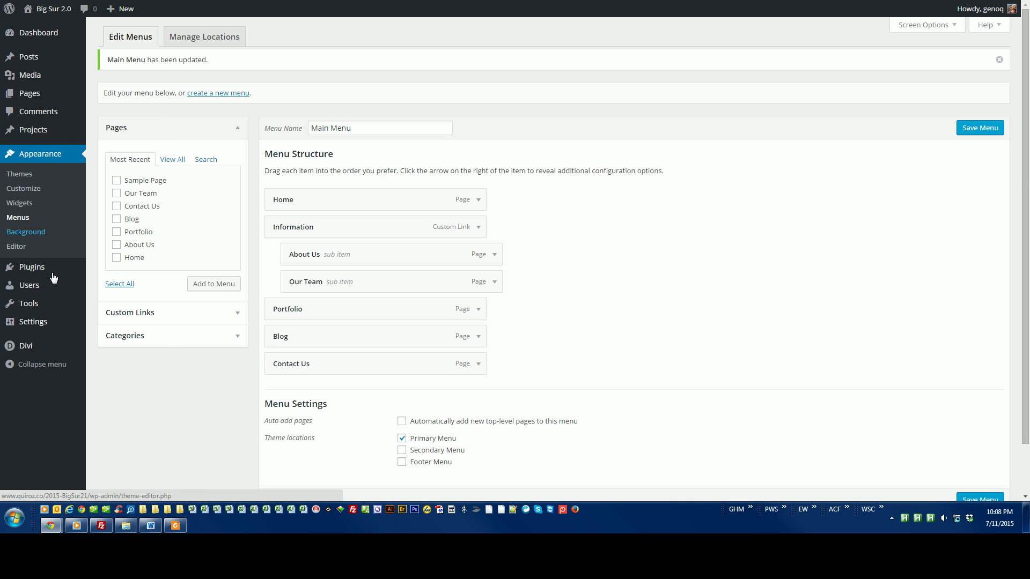
Set the reading settings to display the static page Home as the front page, and save
mouse_move(38, 326)
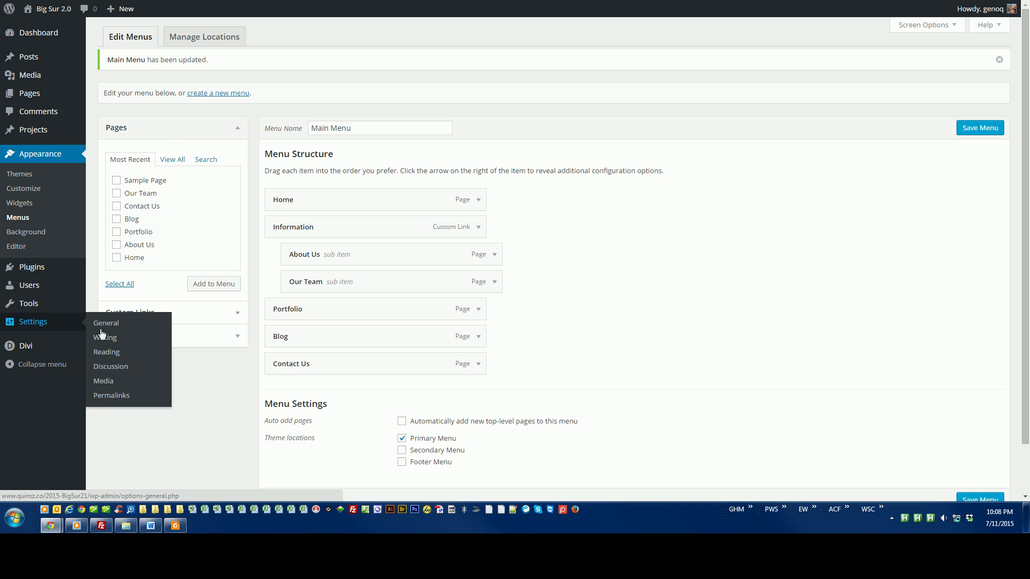
click(101, 354)
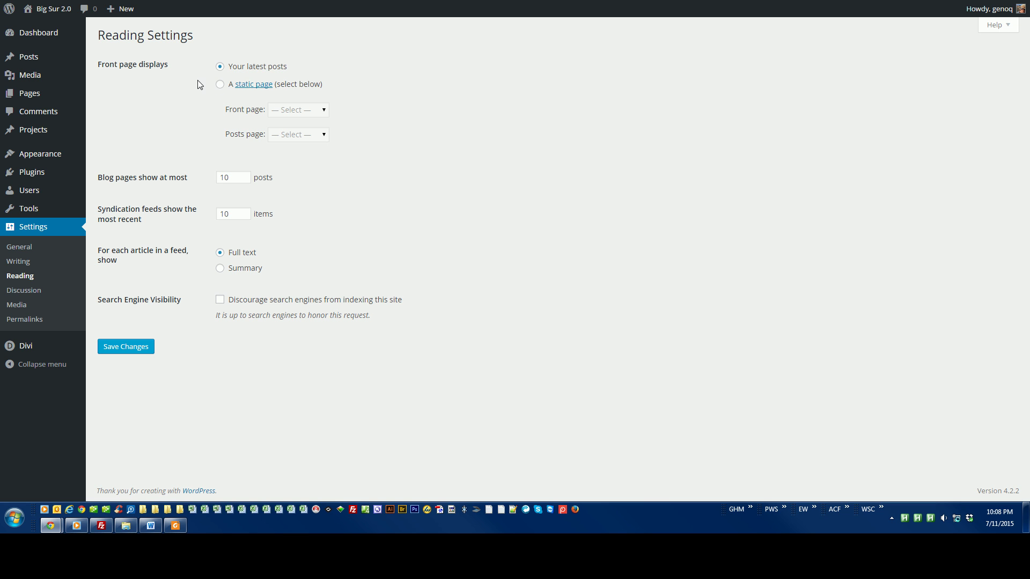
click(219, 85)
click(324, 110)
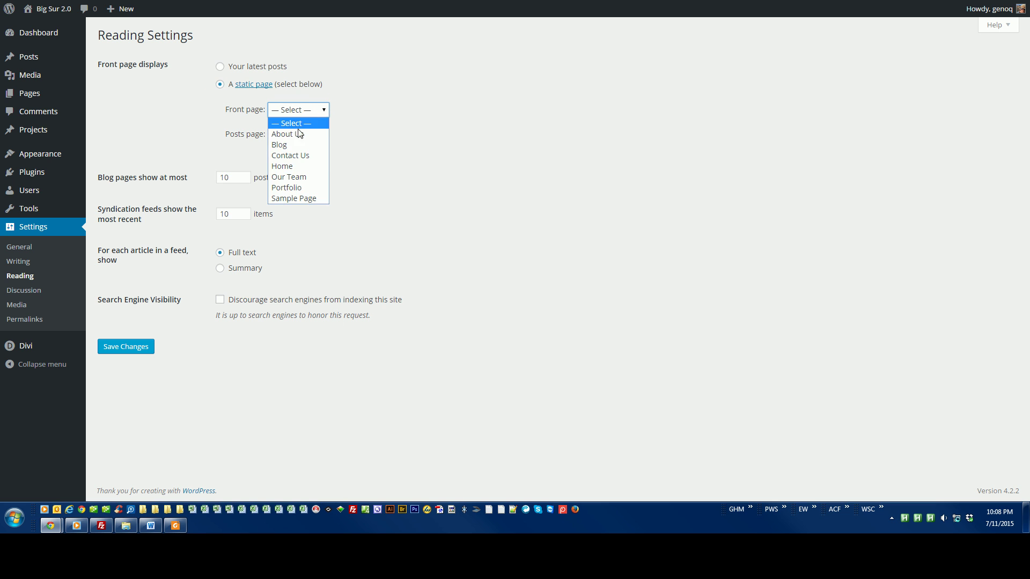
click(295, 166)
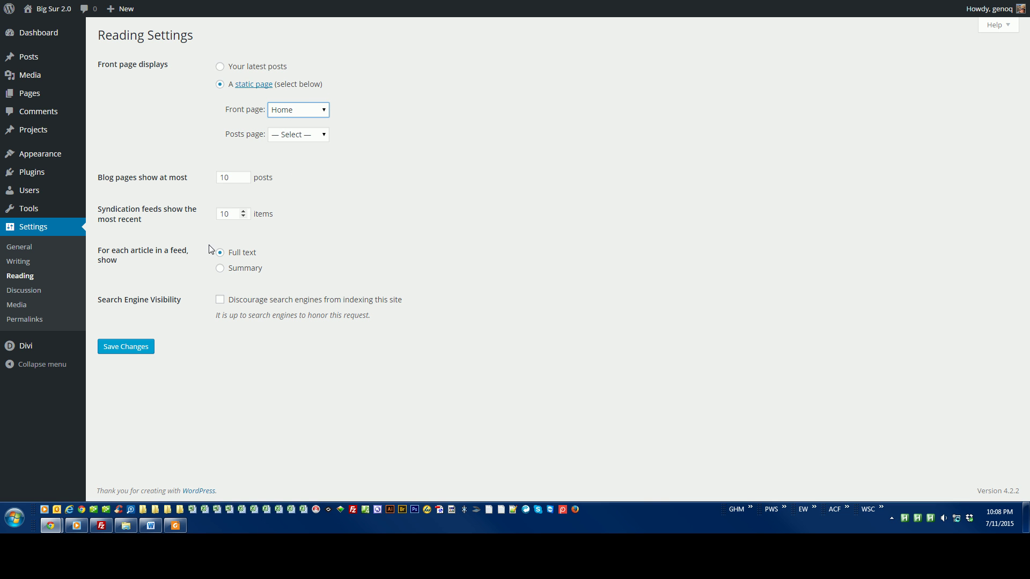
click(128, 347)
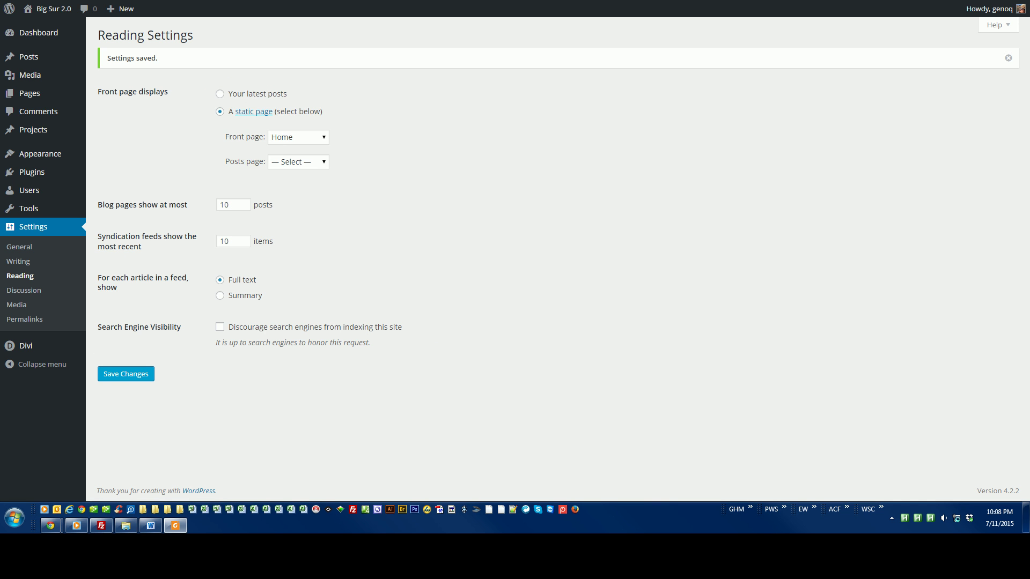
Reload the site's front end and inspect the home page's hero, the section below it and the navigation menu
key(ctrl+Tab)
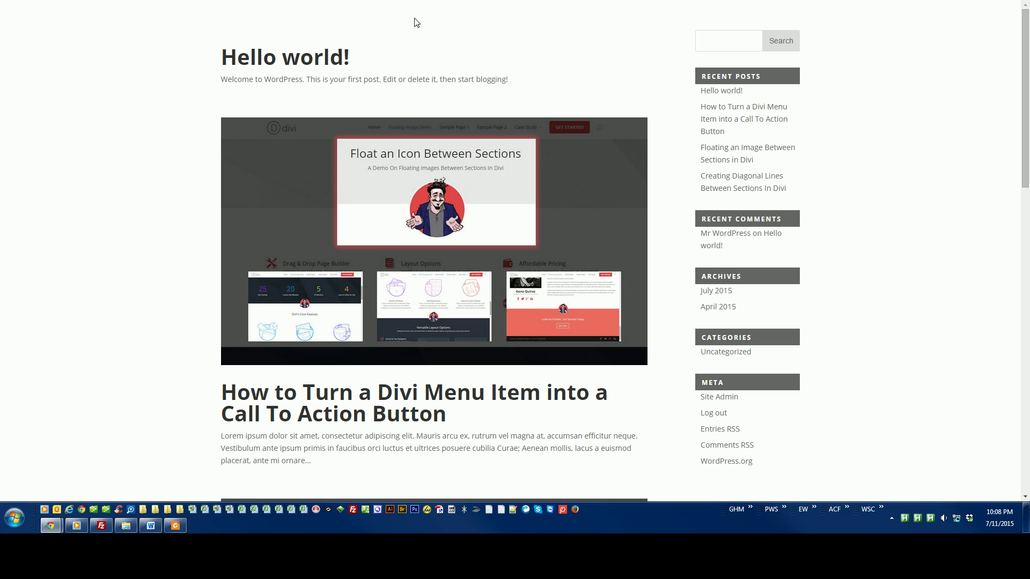
right_click(877, 38)
click(900, 70)
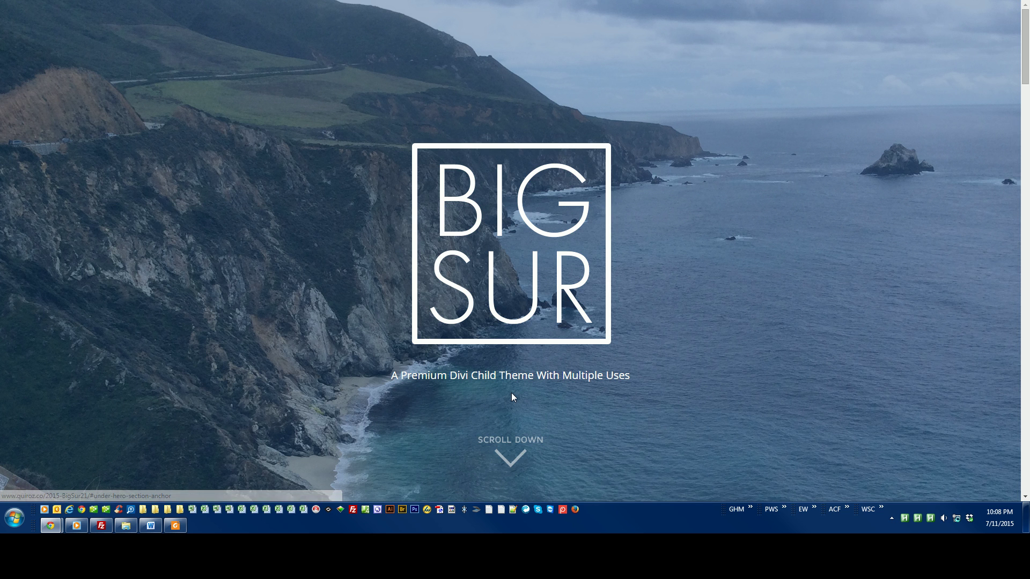
click(525, 445)
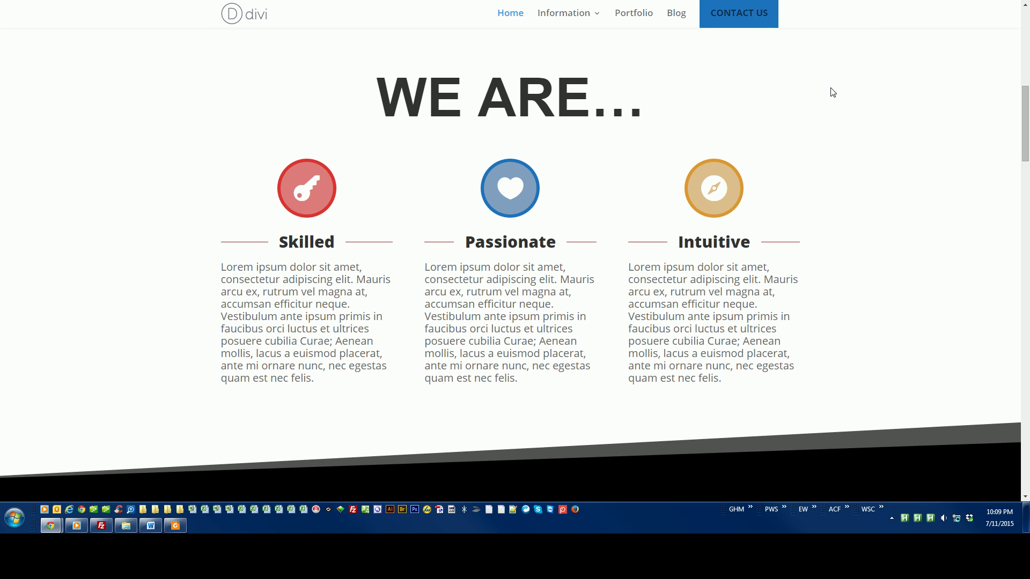
mouse_move(570, 15)
key(ctrl+Tab)
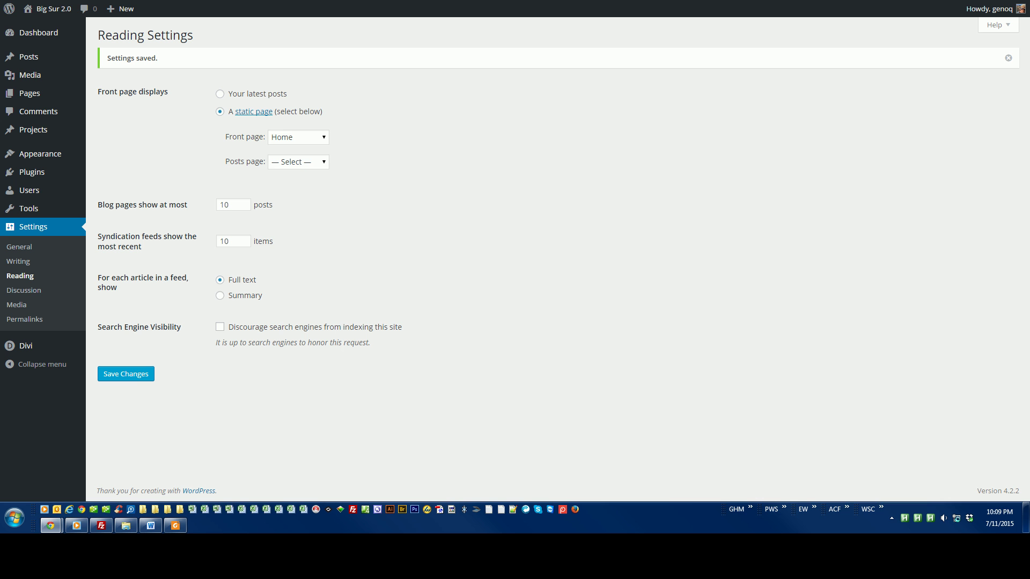
Consult the color settings in the Big Sur 2.0 instructions PDF and open the theme customizer's Primary Menu Bar settings
click(175, 525)
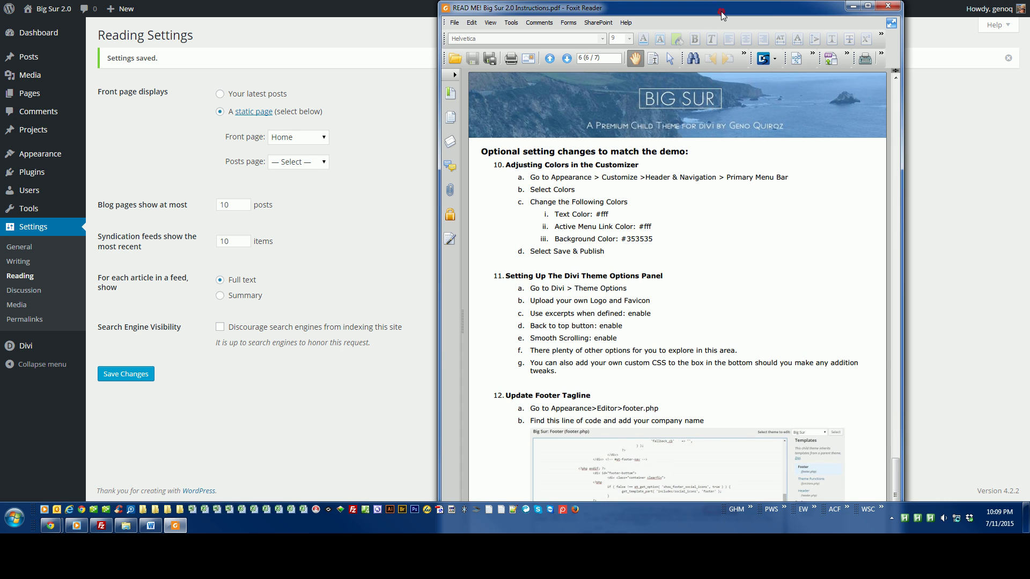
drag(719, 9, 1029, 7)
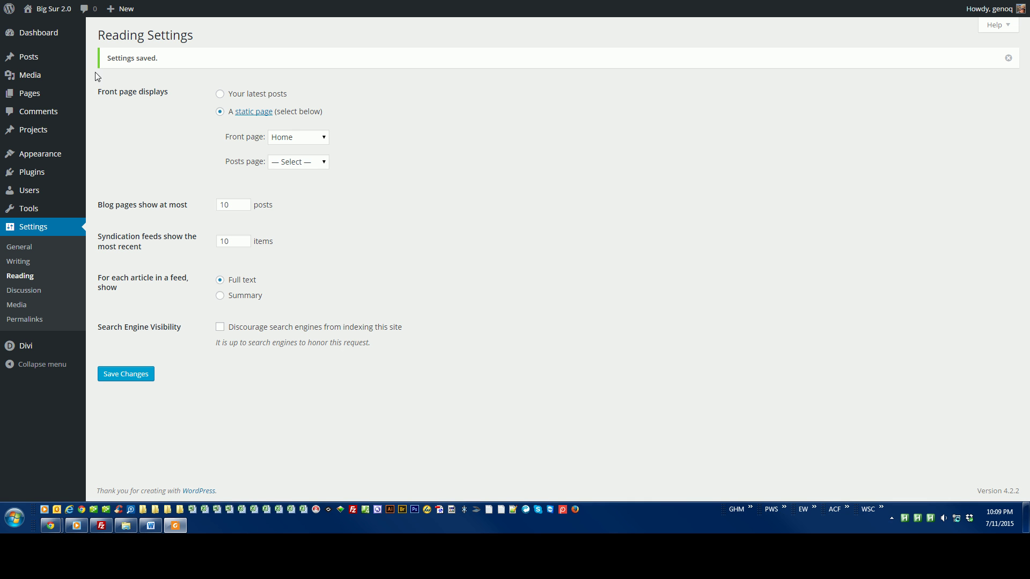
mouse_move(36, 156)
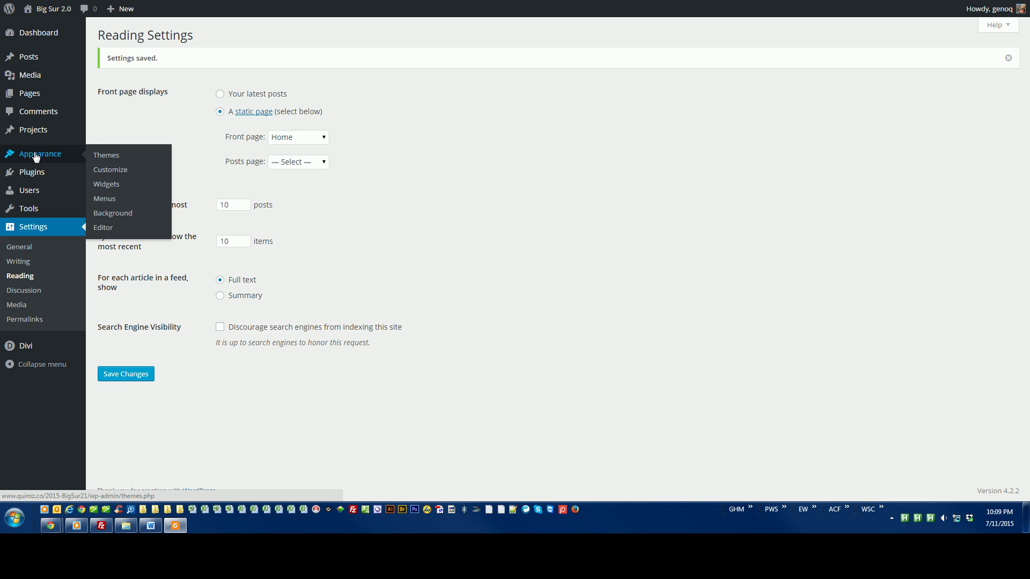
click(120, 171)
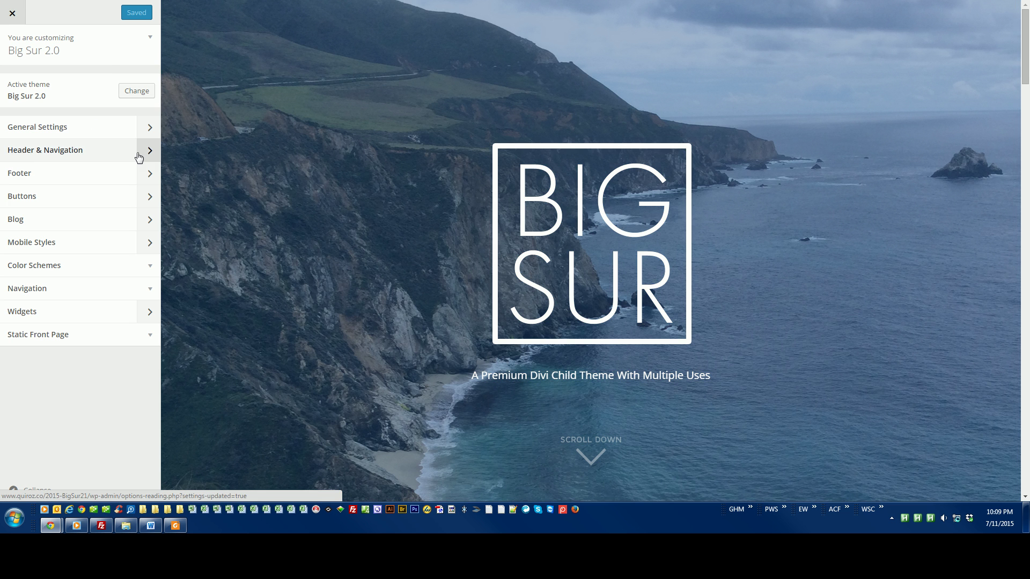
click(149, 150)
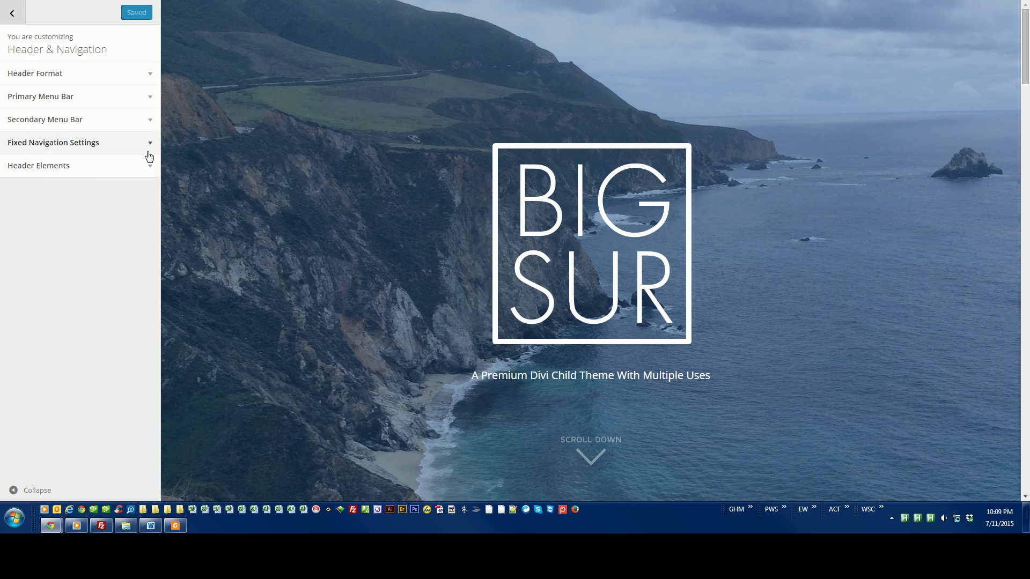
click(147, 98)
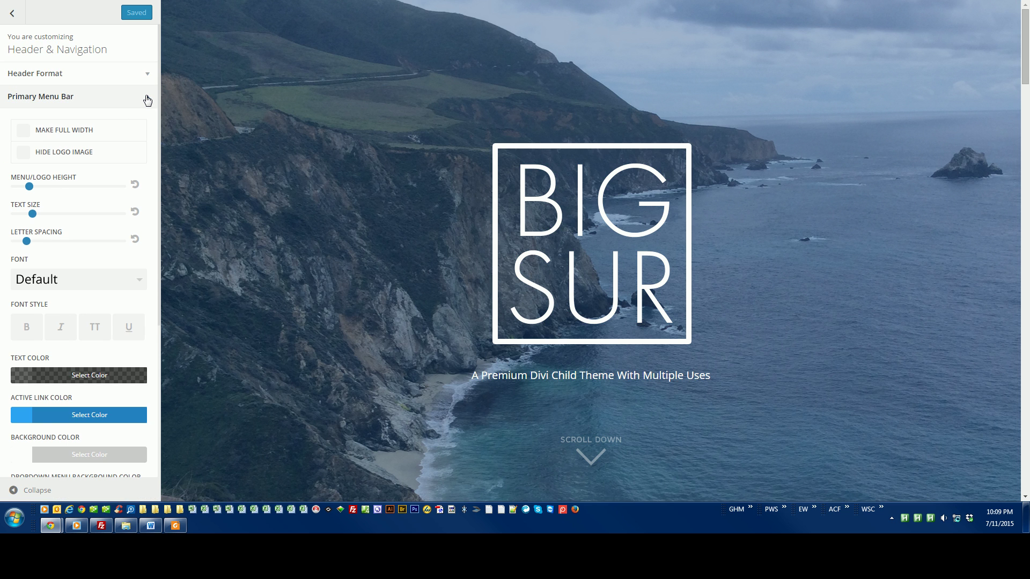
Set the primary menu bar's text color to #ffffff
scroll(118, 158, down, 1)
scroll(98, 172, down, 1)
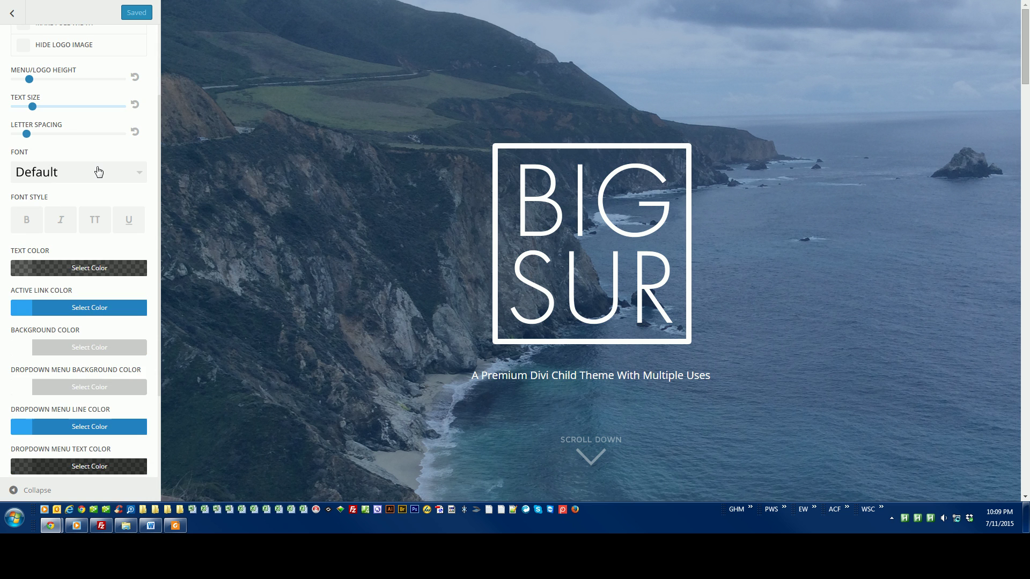
click(69, 268)
click(65, 289)
key(ctrl+a)
text(#)
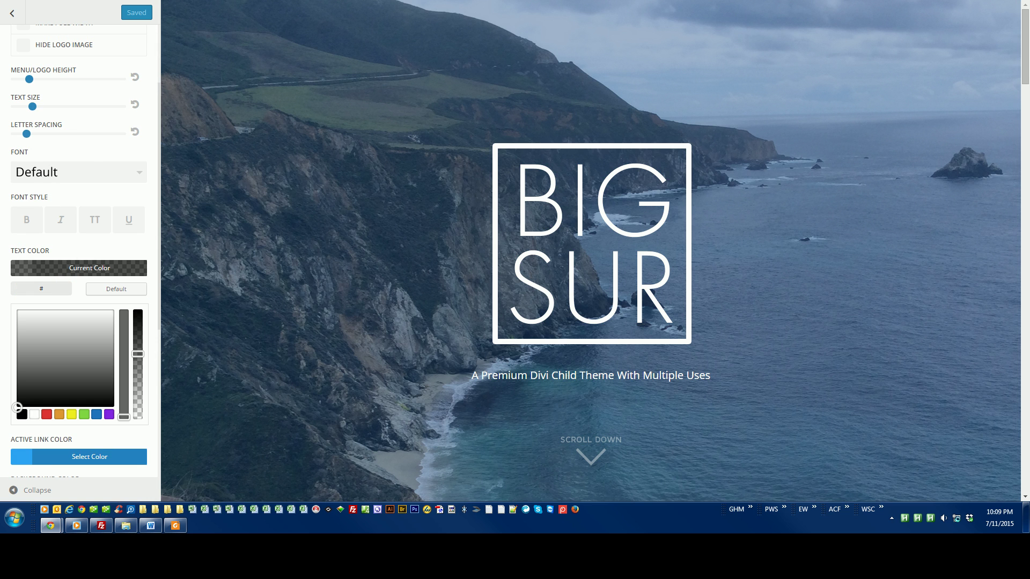
text(ffffff)
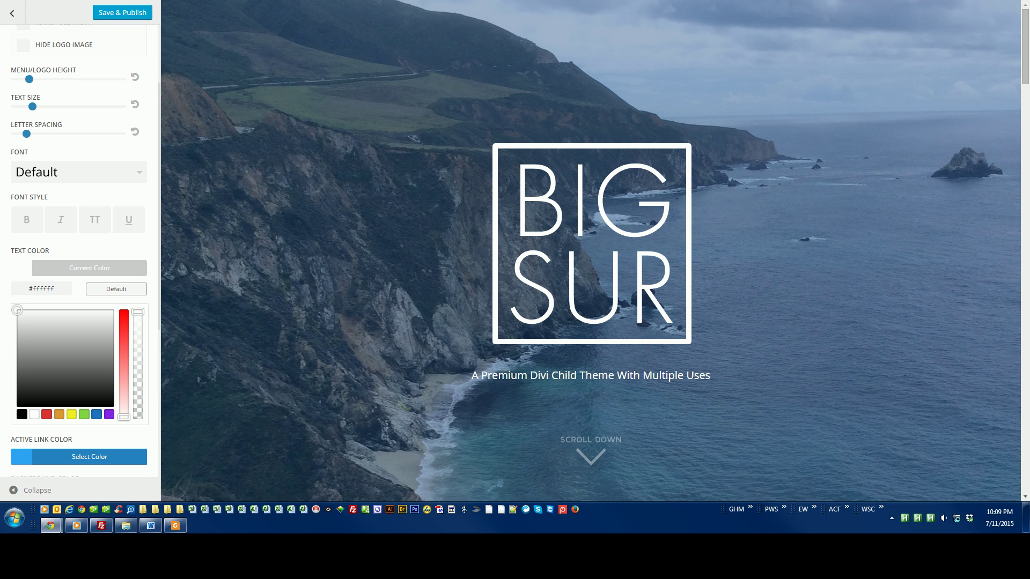
click(116, 289)
click(85, 268)
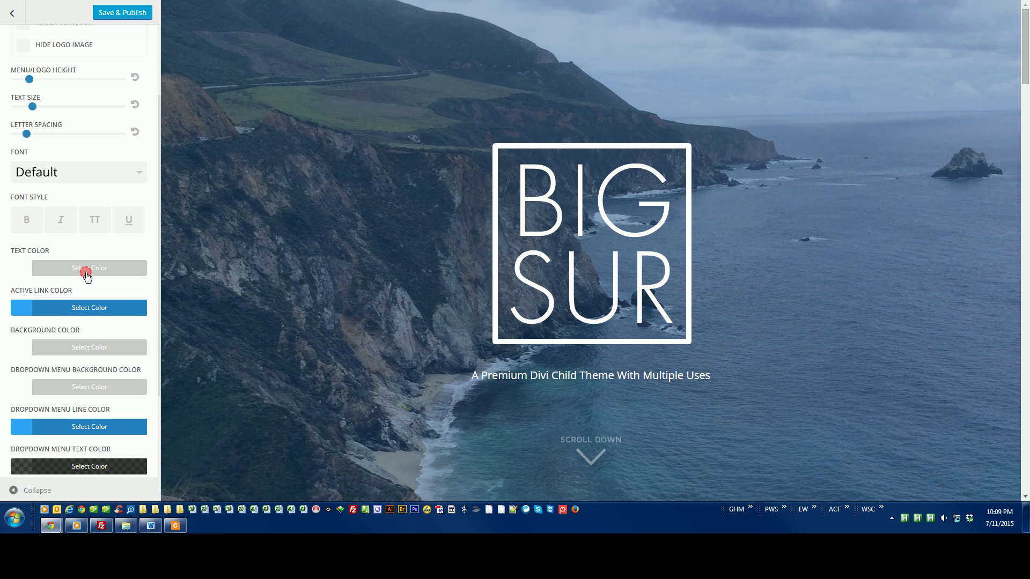
Set the primary menu bar's active link color to #ffffff
click(76, 309)
double_click(54, 328)
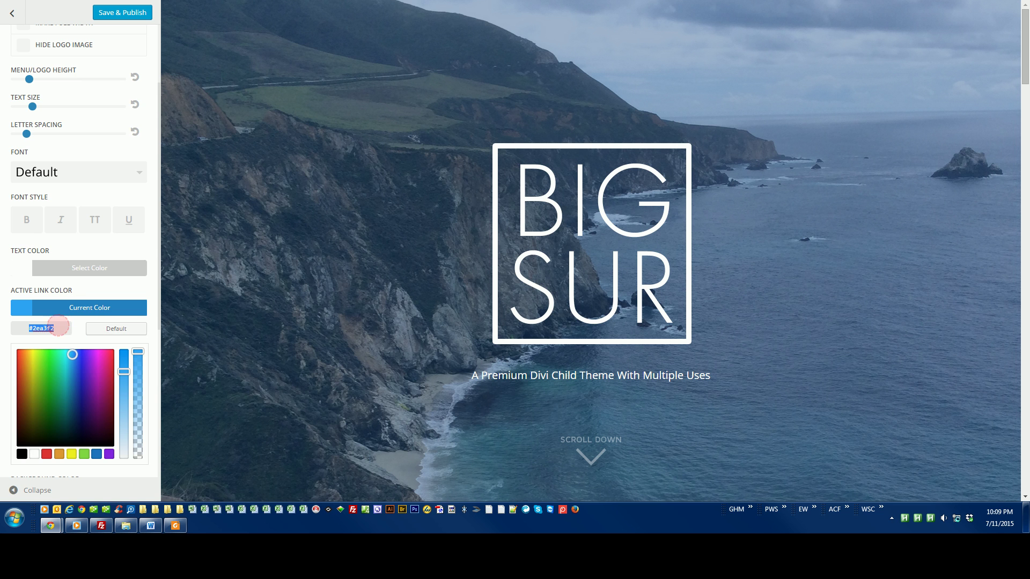
text(#ffffff)
click(97, 307)
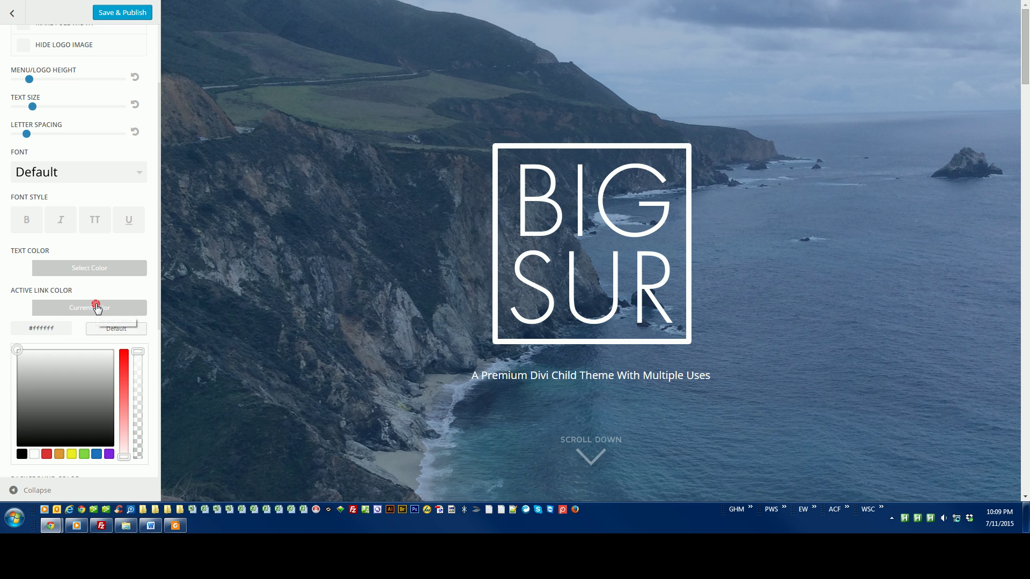
Set the primary menu bar's background color to #353535, and save and publish the customizer changes
click(88, 346)
drag(60, 367, 25, 368)
text(#)
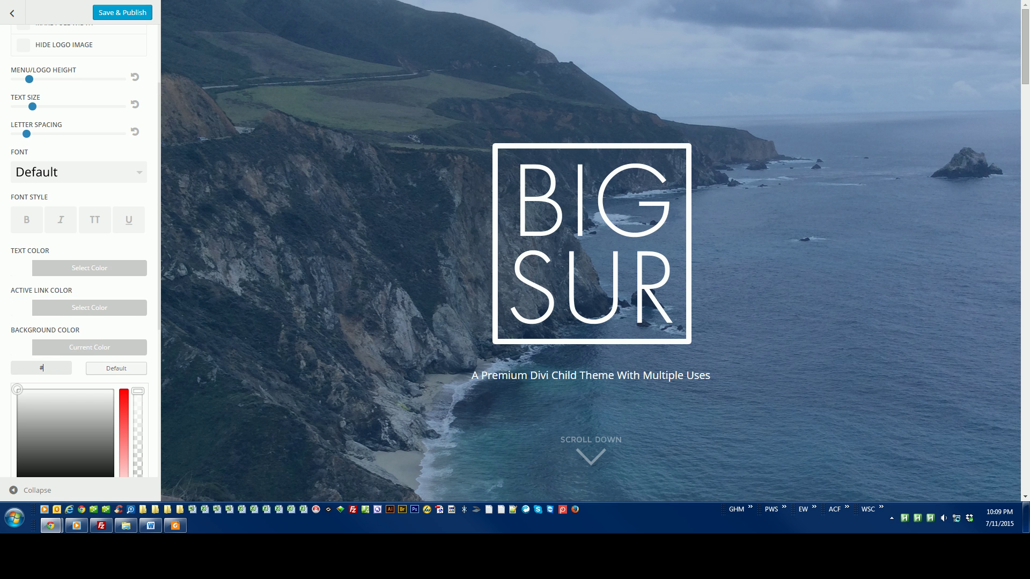
text(353535)
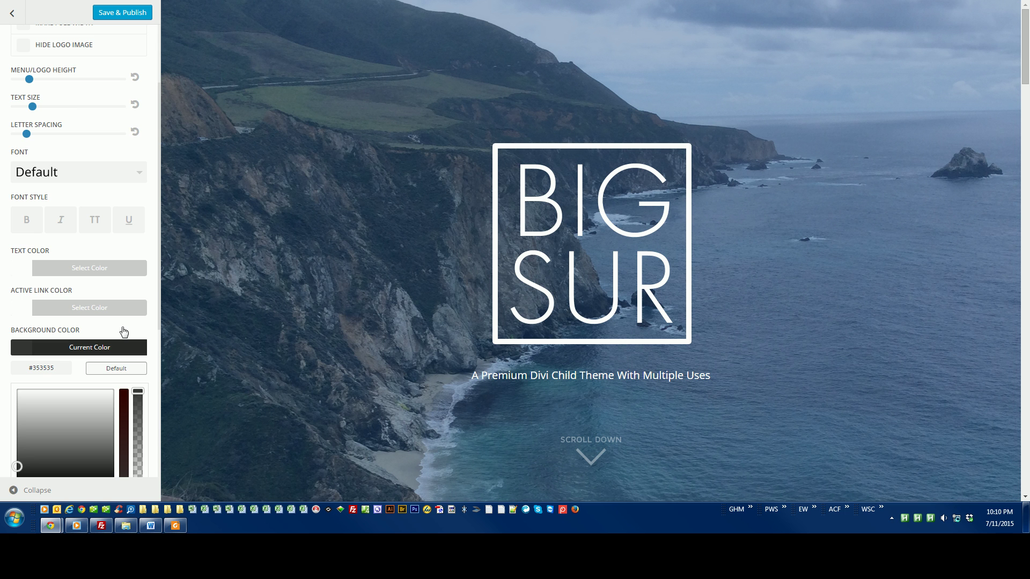
click(75, 346)
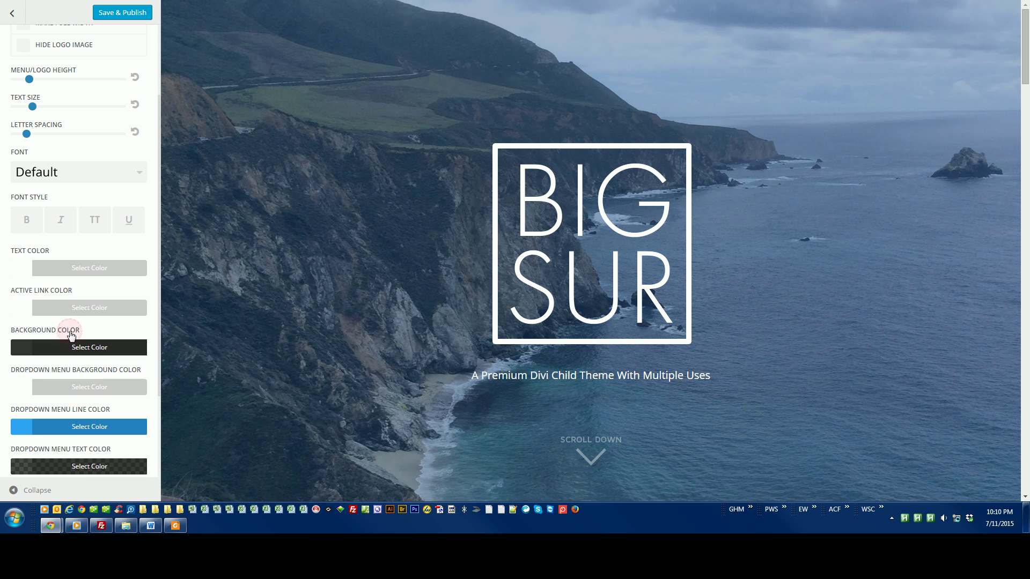
click(110, 14)
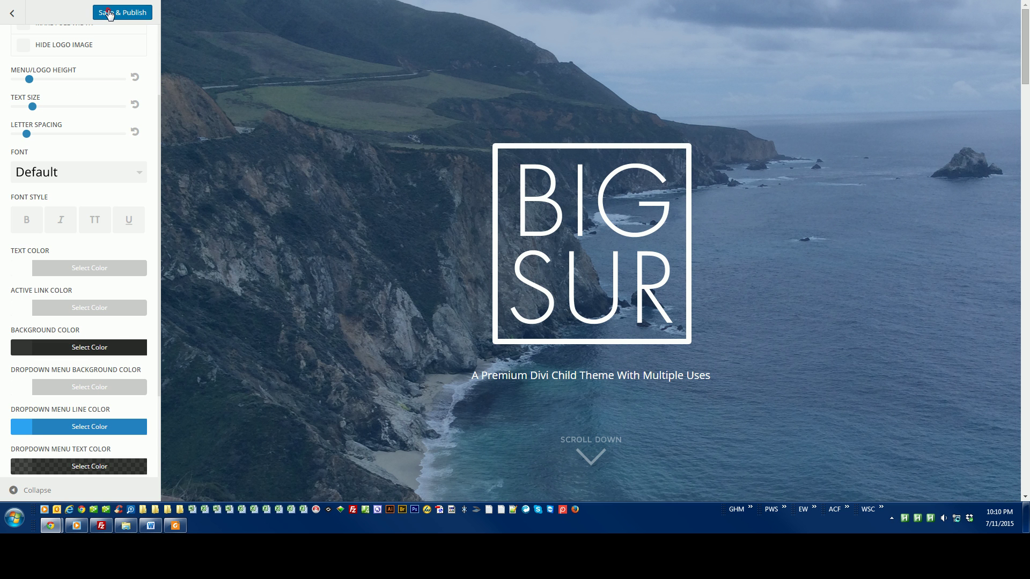
Leave the customizer, reload the site's front end and inspect the recolored menu bar and its Information submenu
click(13, 14)
click(14, 17)
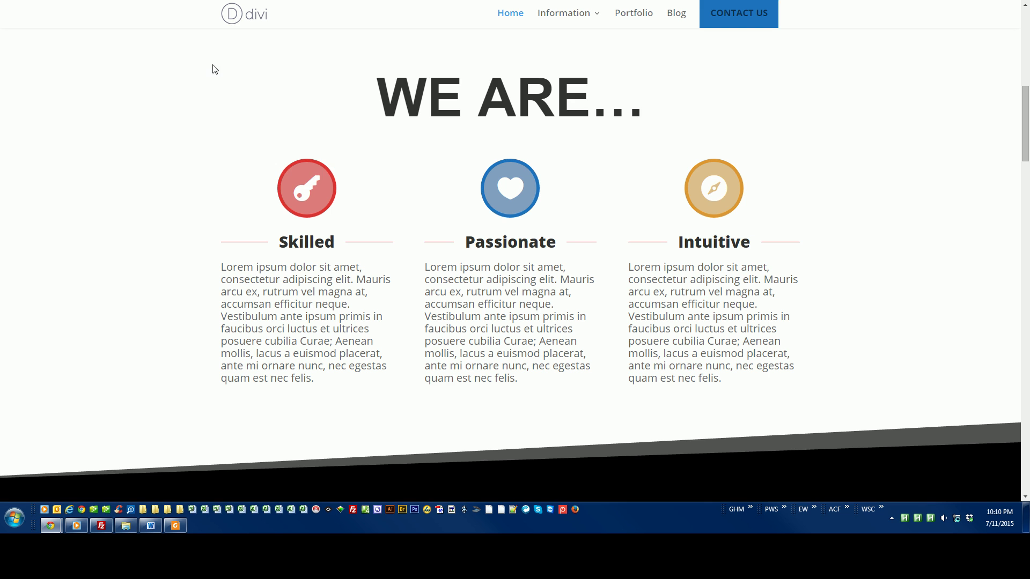
right_click(212, 65)
click(236, 98)
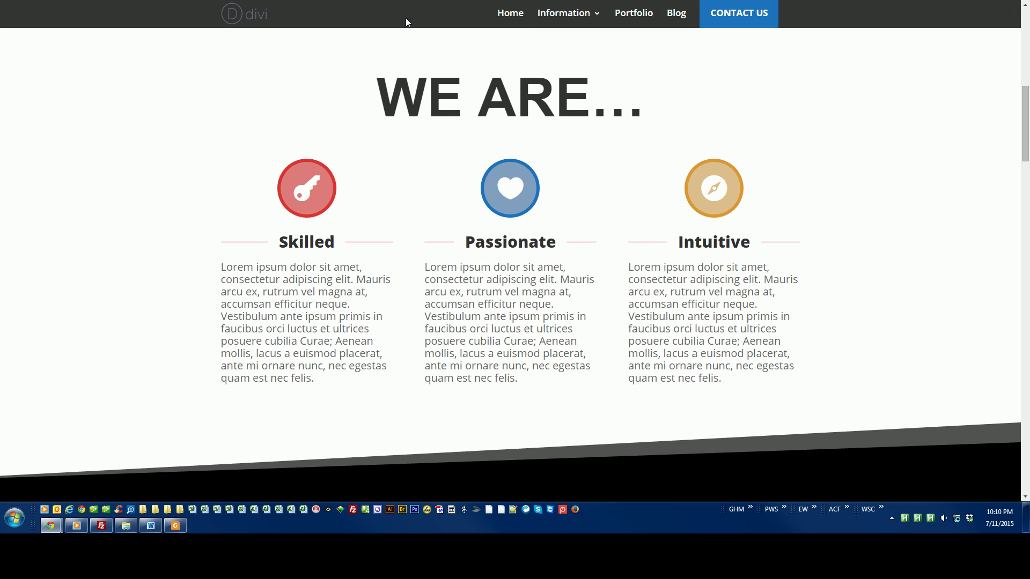
mouse_move(547, 19)
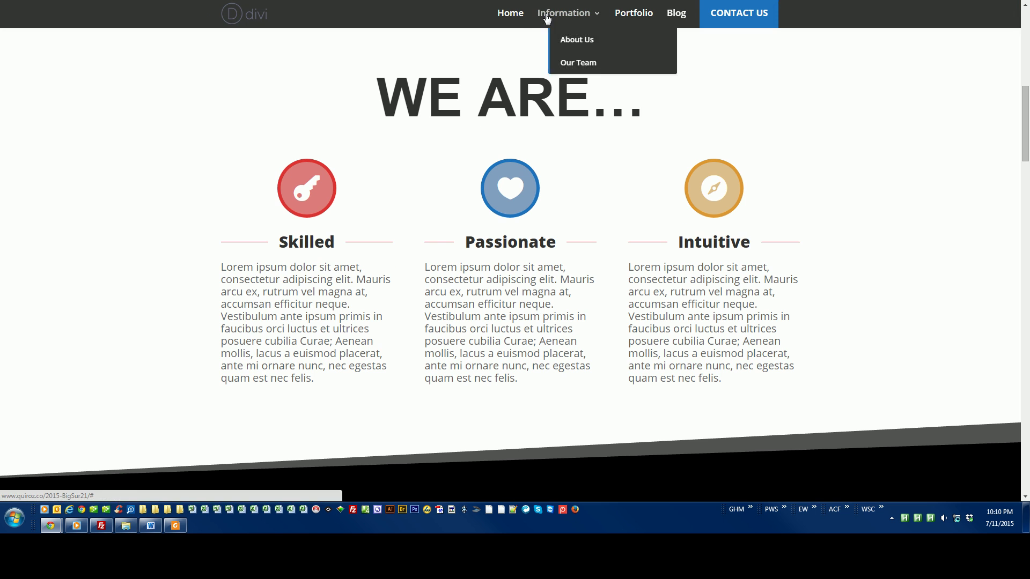
scroll(747, 143, down, 4)
scroll(745, 161, up, 5)
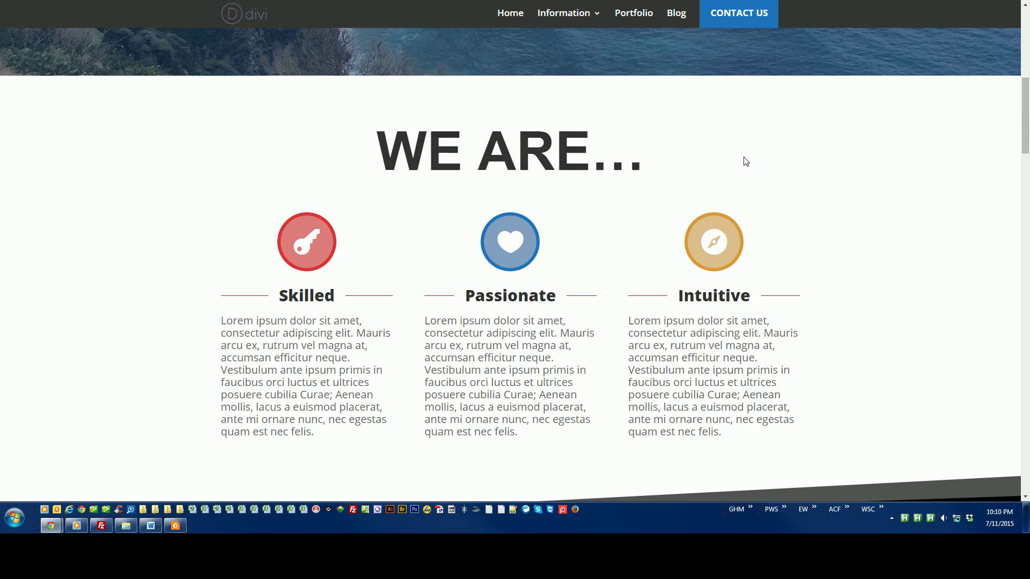
scroll(746, 161, up, 5)
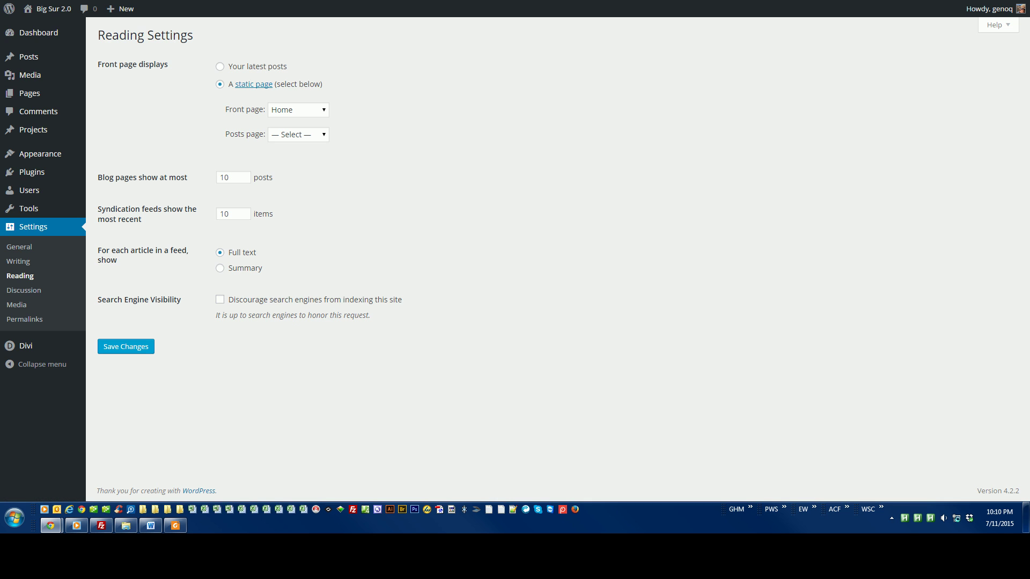
Open Divi's Theme Options, start choosing a logo image and look through the media library and the site's home page
mouse_move(26, 345)
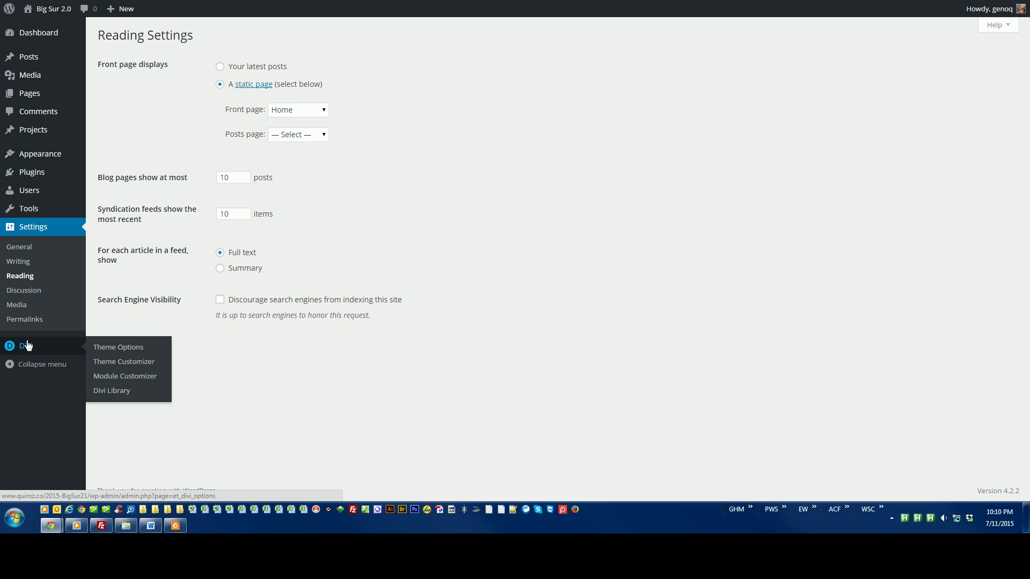
click(134, 352)
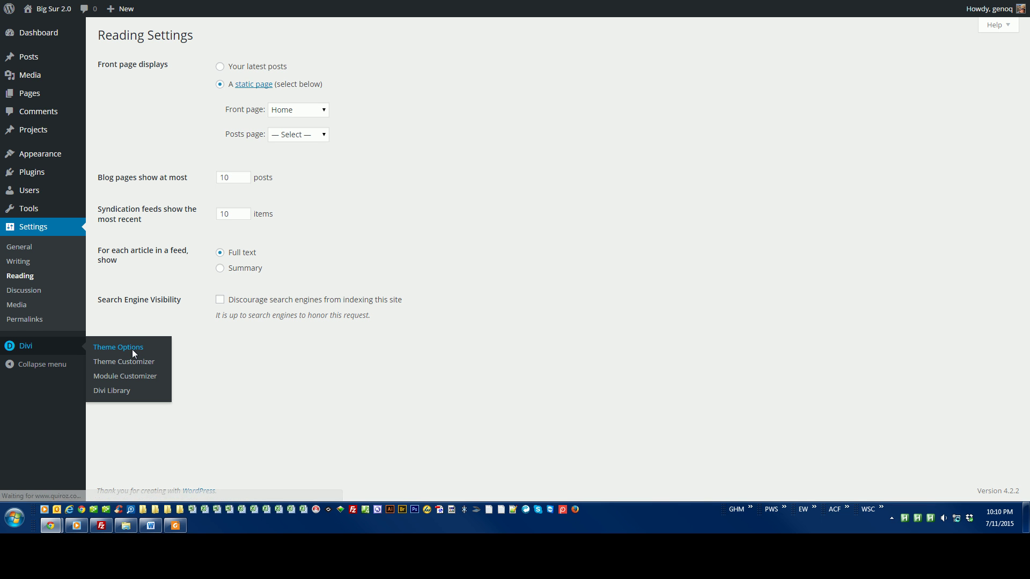
click(642, 141)
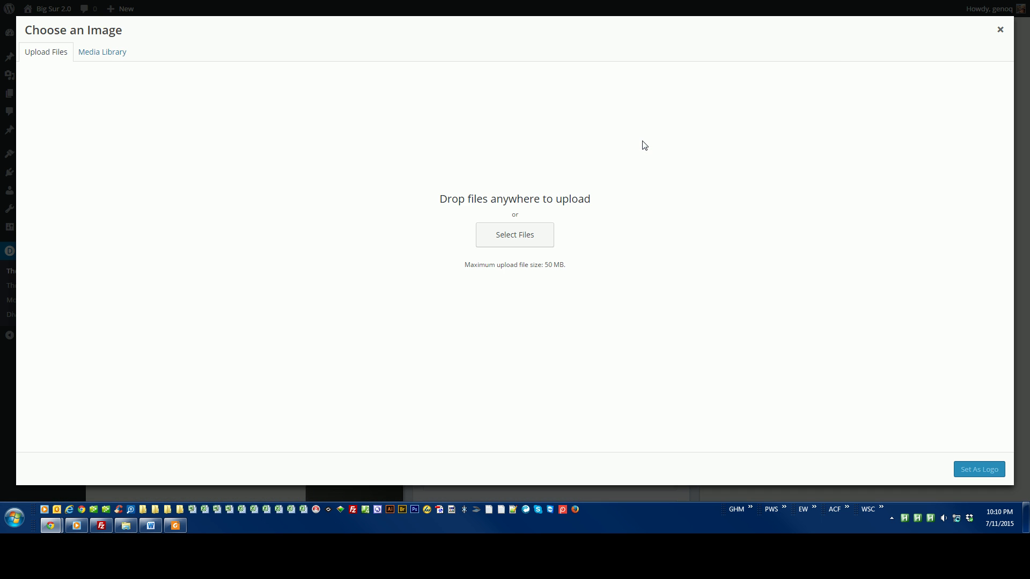
click(108, 49)
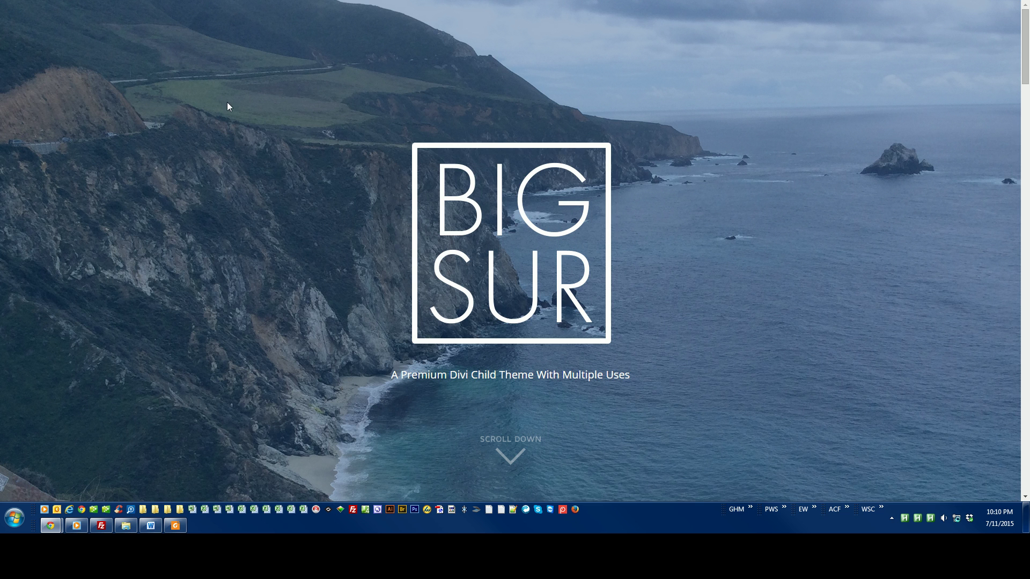
scroll(271, 170, down, 4)
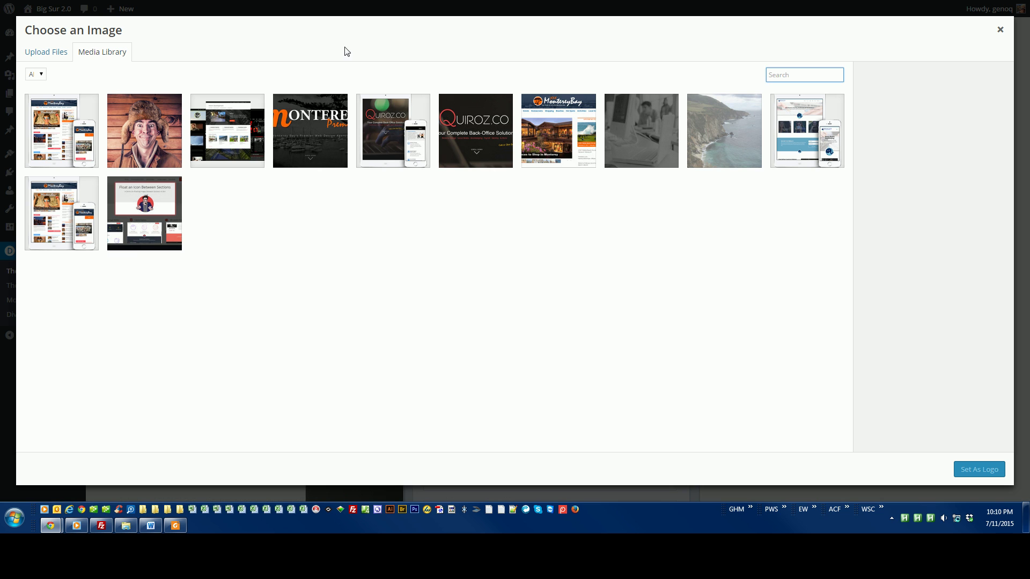
Upload logo.png from the theme's images folder and set it as the site logo
click(47, 52)
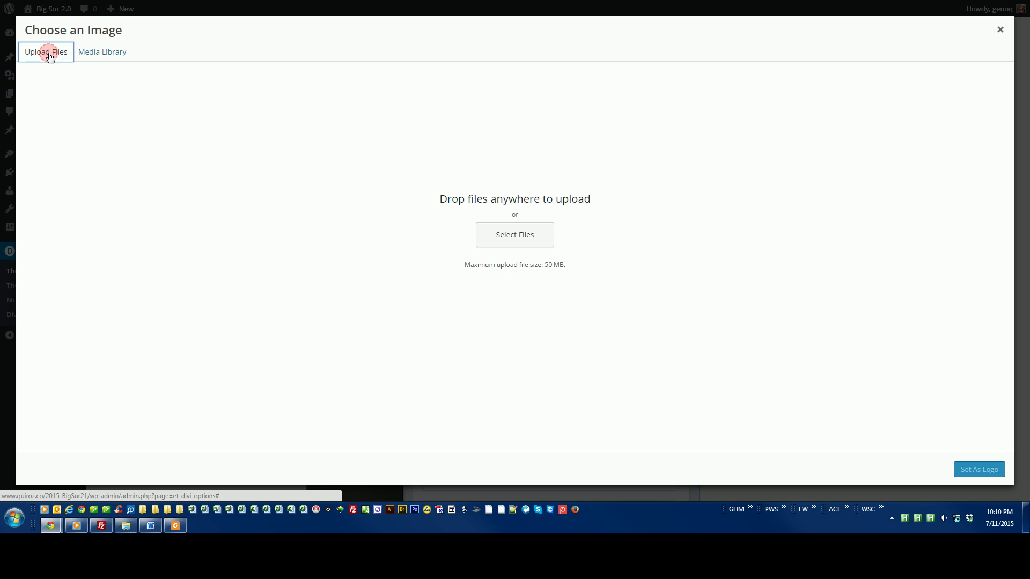
click(516, 236)
click(161, 30)
double_click(160, 30)
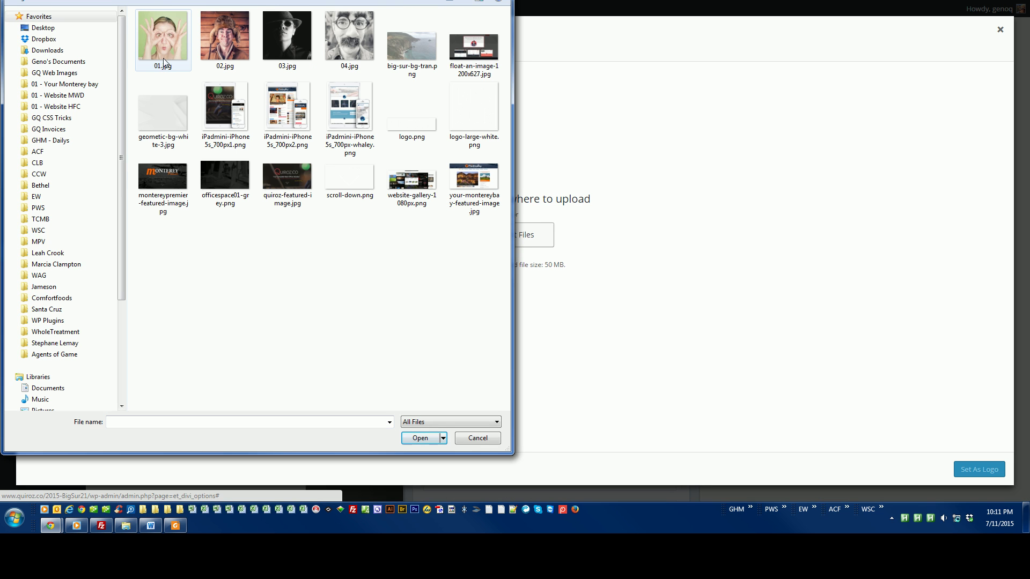
click(412, 124)
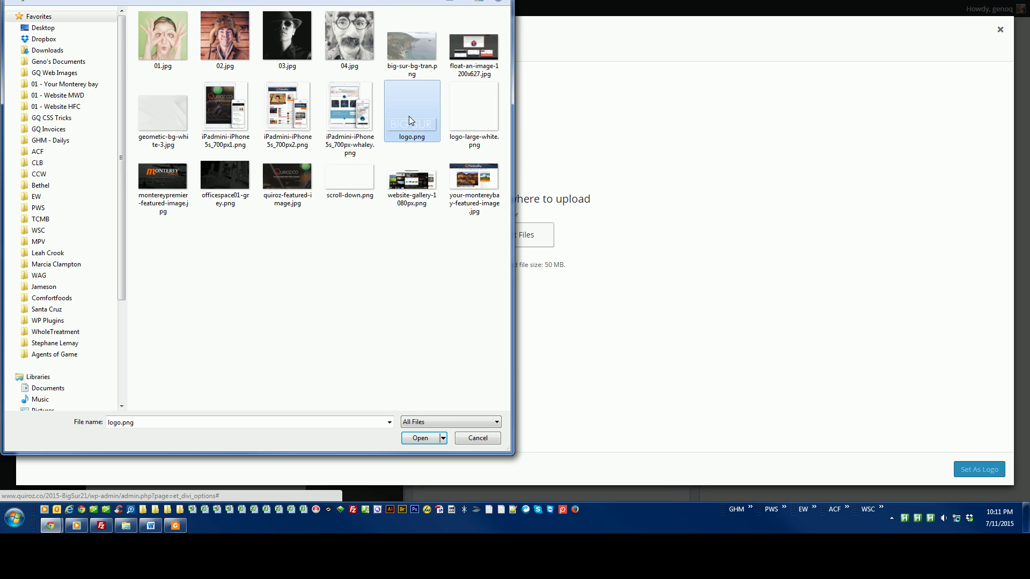
click(420, 438)
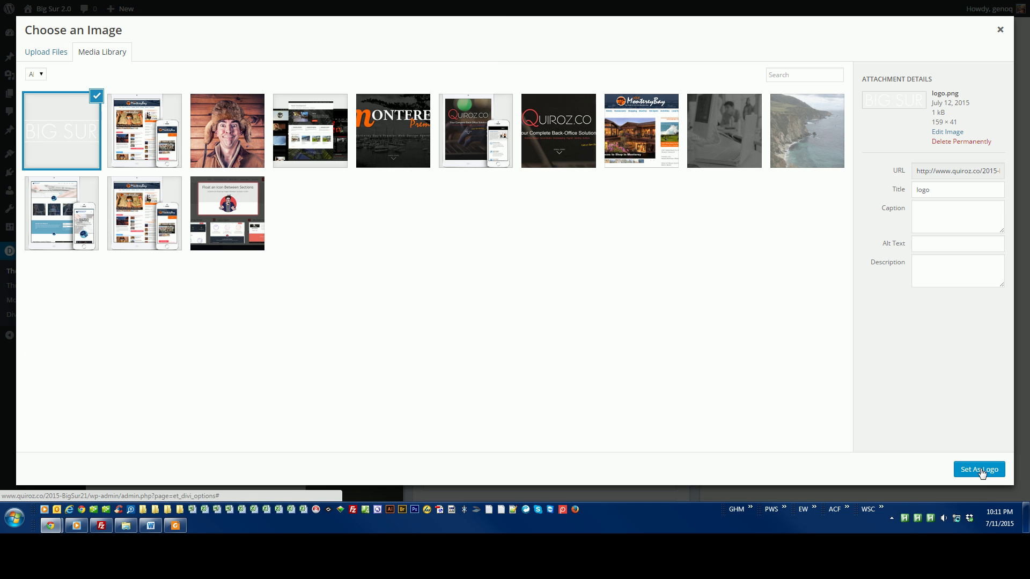
click(979, 469)
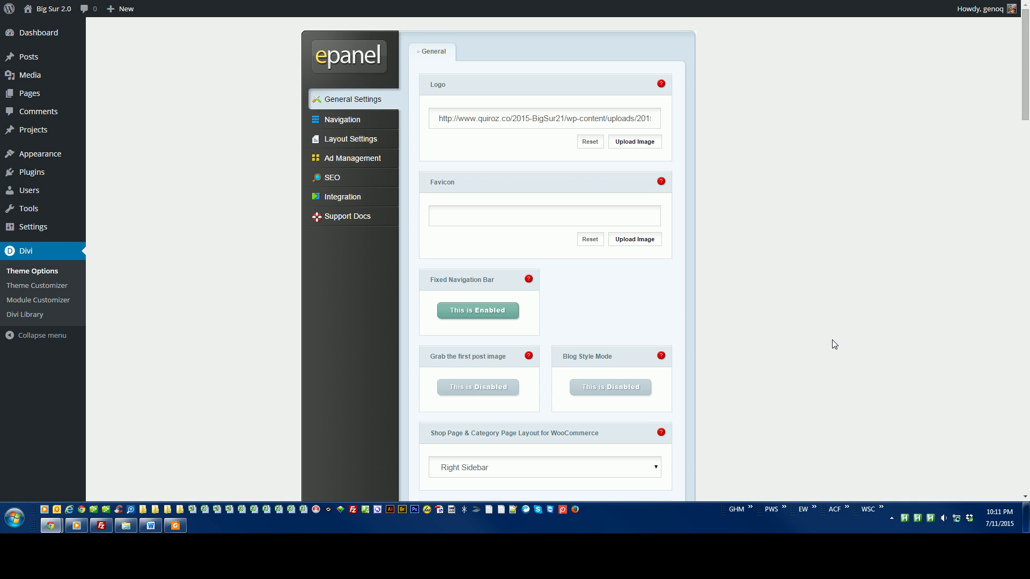
Enable the Back To Top Button and Smooth Scrolling in the general settings, and save the theme options
scroll(797, 303, down, 20)
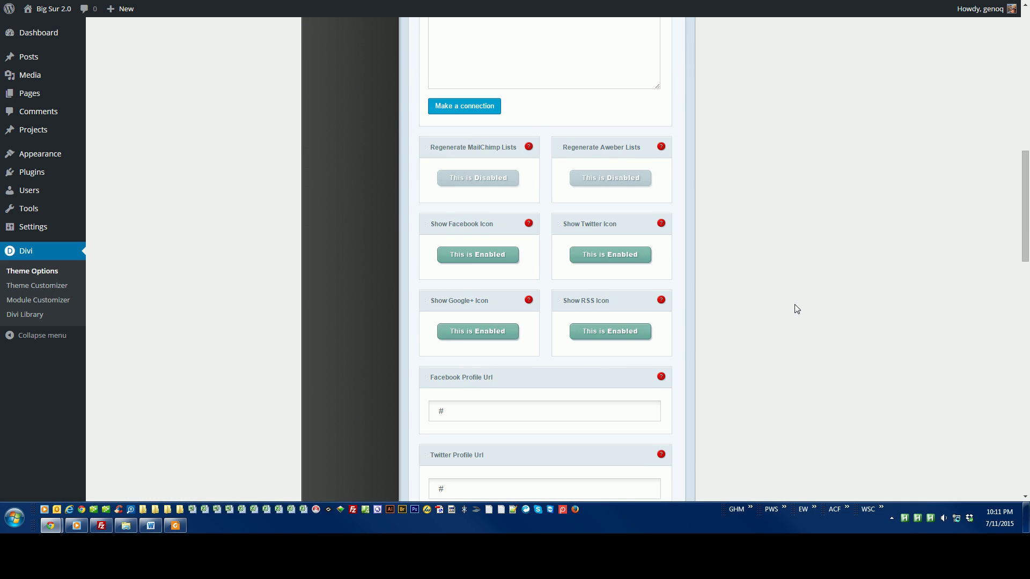
scroll(798, 309, down, 10)
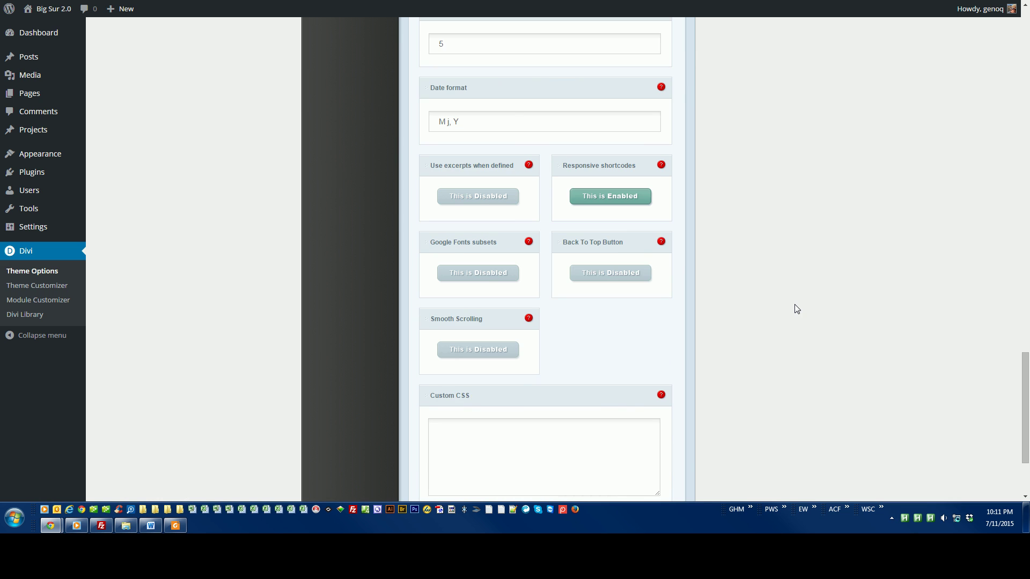
scroll(797, 309, down, 1)
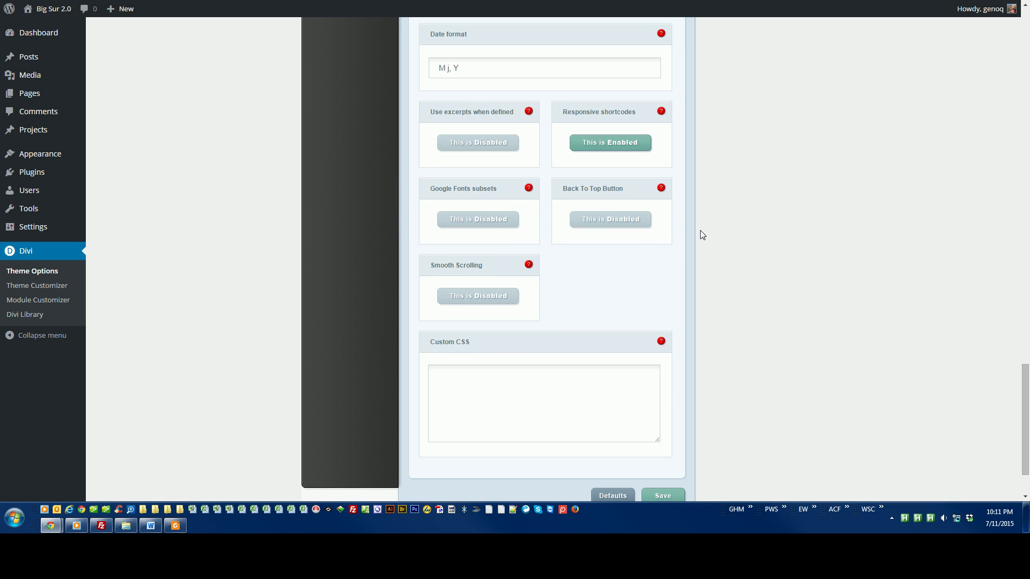
click(600, 225)
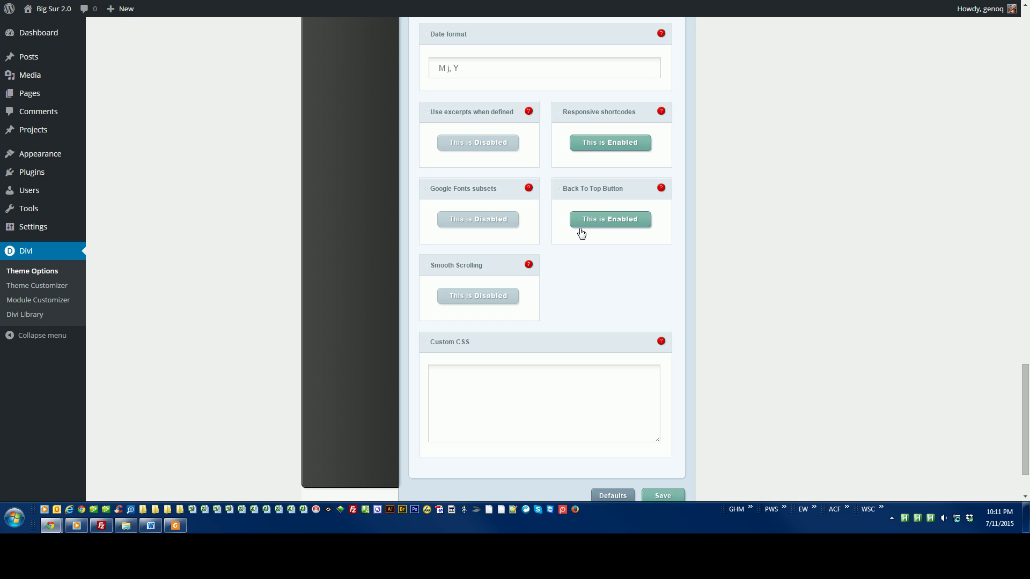
click(479, 296)
scroll(711, 302, down, 3)
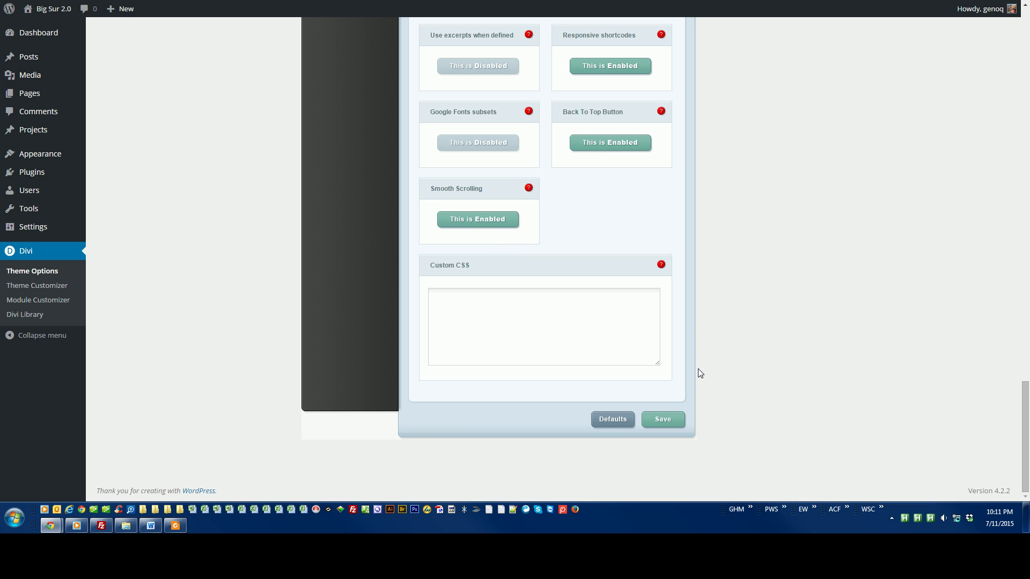
click(665, 421)
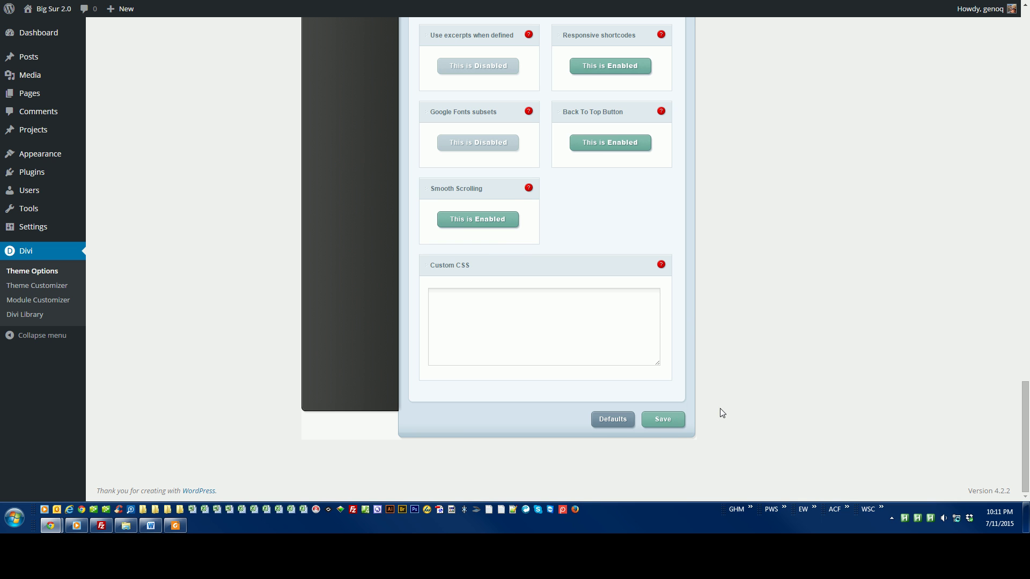
click(659, 421)
Reload the site's front end and inspect the logo, the home page sections and the back-to-top button
key(ctrl+Tab)
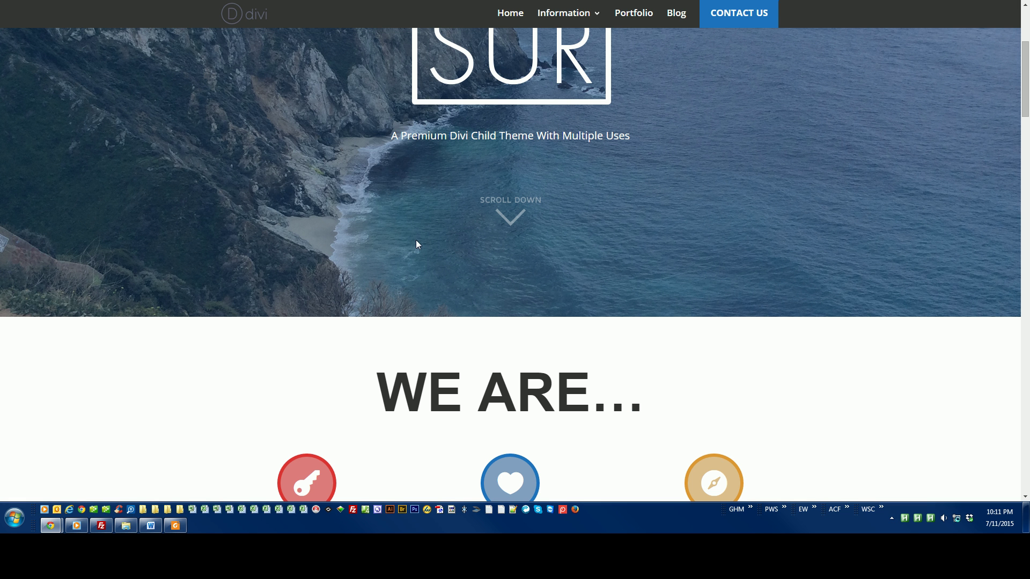
right_click(302, 130)
click(330, 167)
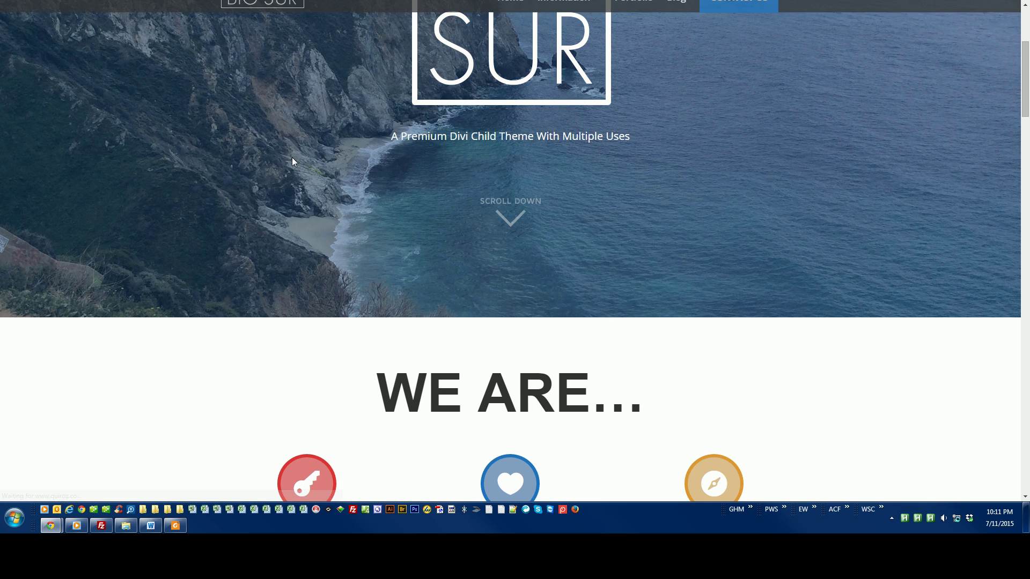
scroll(765, 193, down, 10)
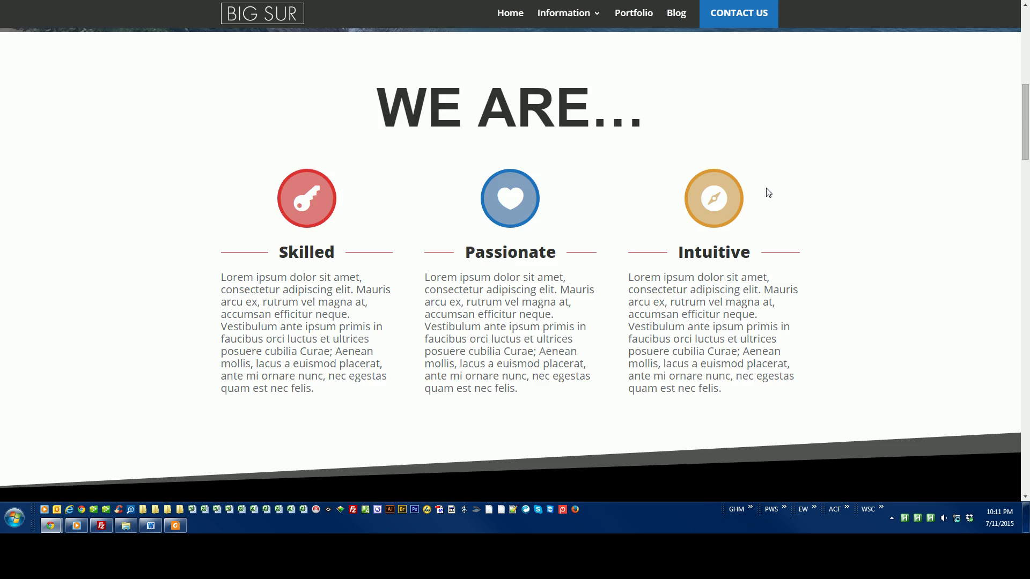
scroll(961, 386, down, 5)
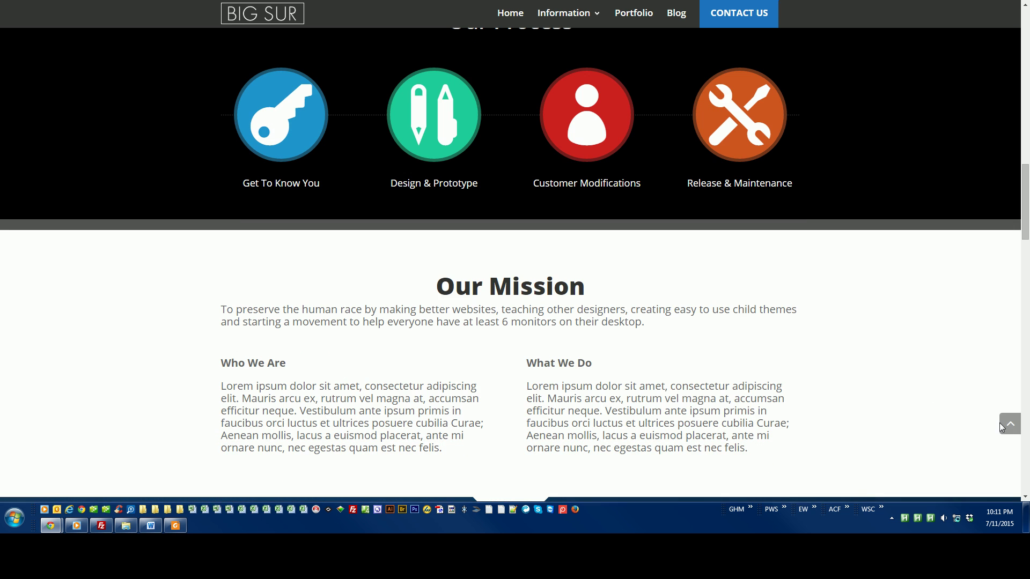
Test the home page's smooth scrolling by using the back-to-top button and the hero section's Scroll Down link
click(1012, 428)
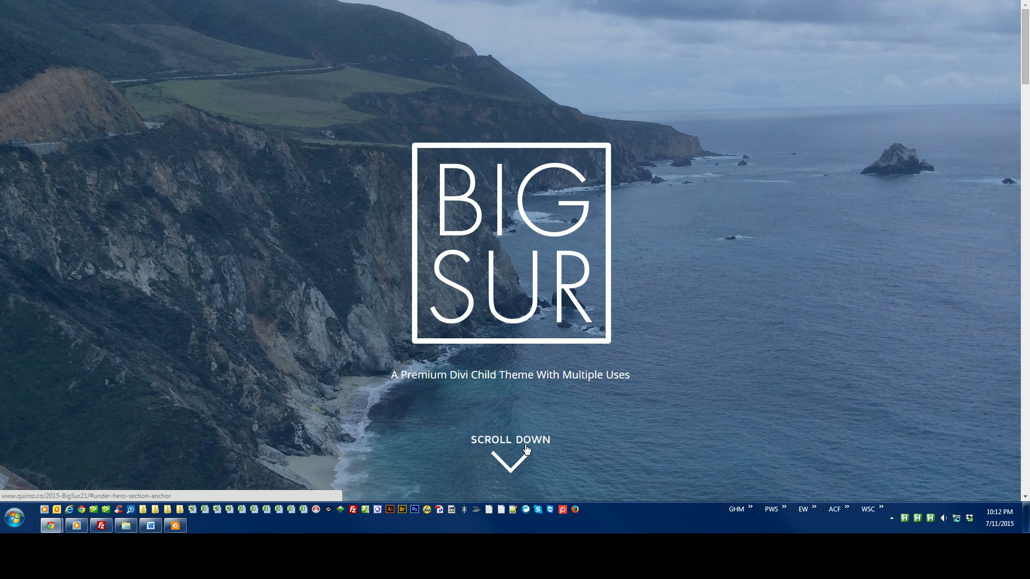
click(526, 450)
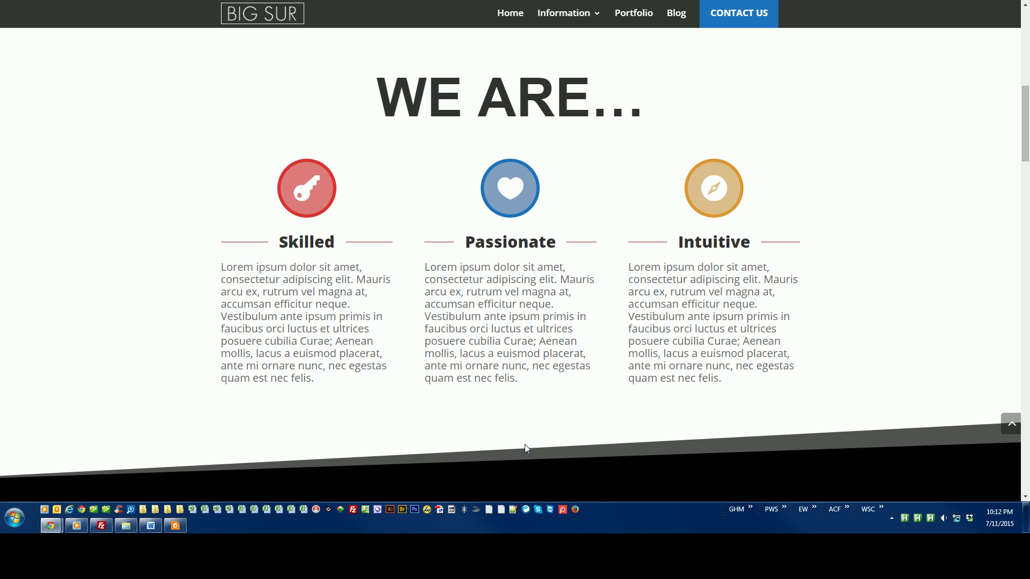
click(1011, 426)
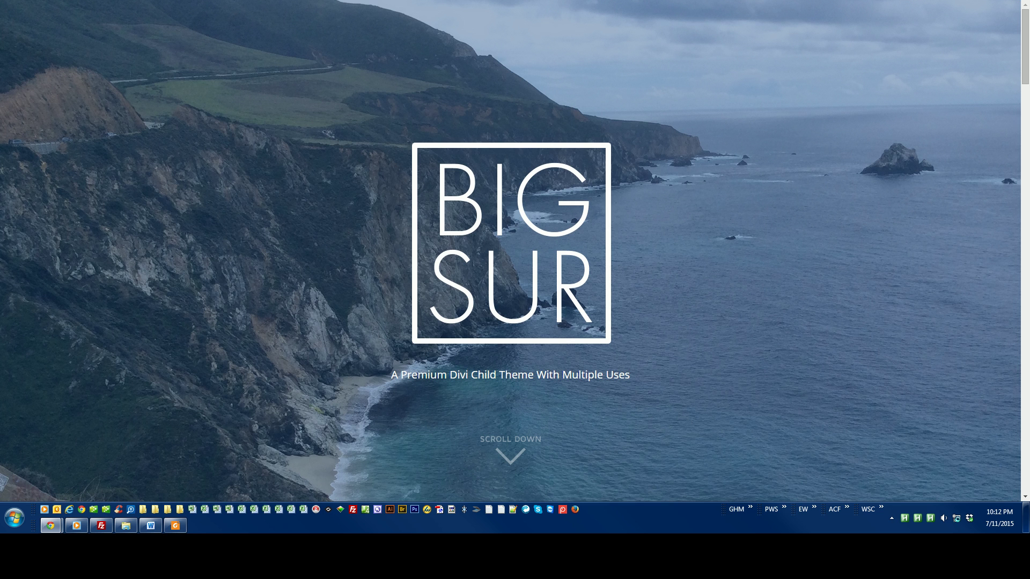
Review the Theme Options and Update Footer Tagline instructions in the Big Sur PDF, move it off the browser, and return to the home page
key(ctrl+Tab)
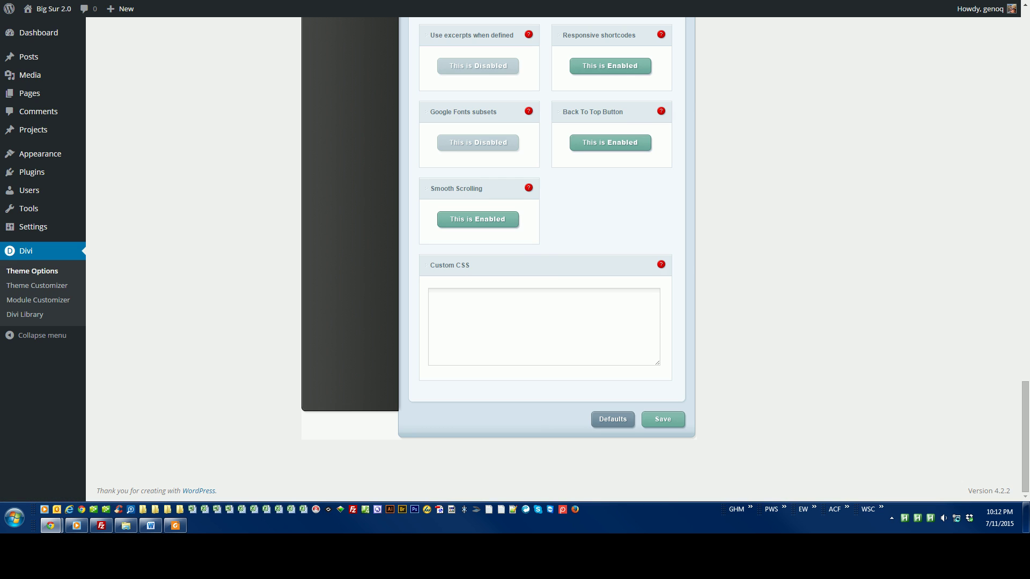
key(alt+Tab)
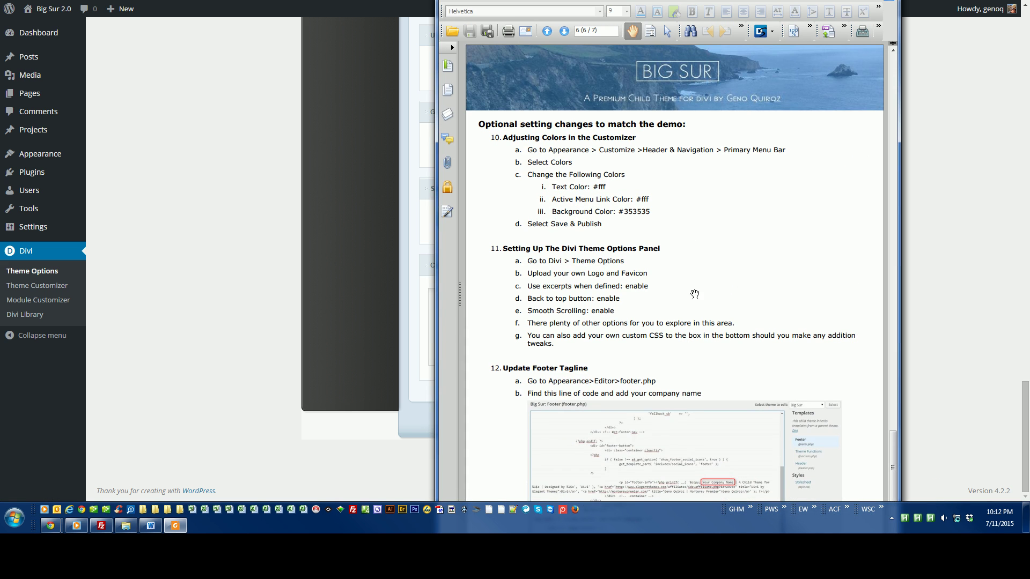
scroll(688, 297, down, 1)
scroll(616, 246, up, 1)
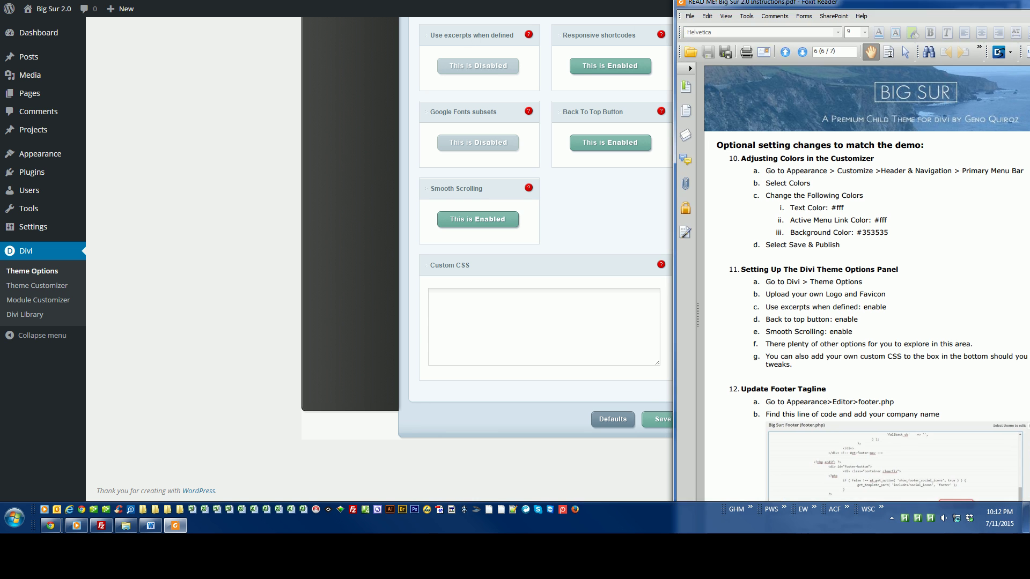
drag(911, 2, 1029, 2)
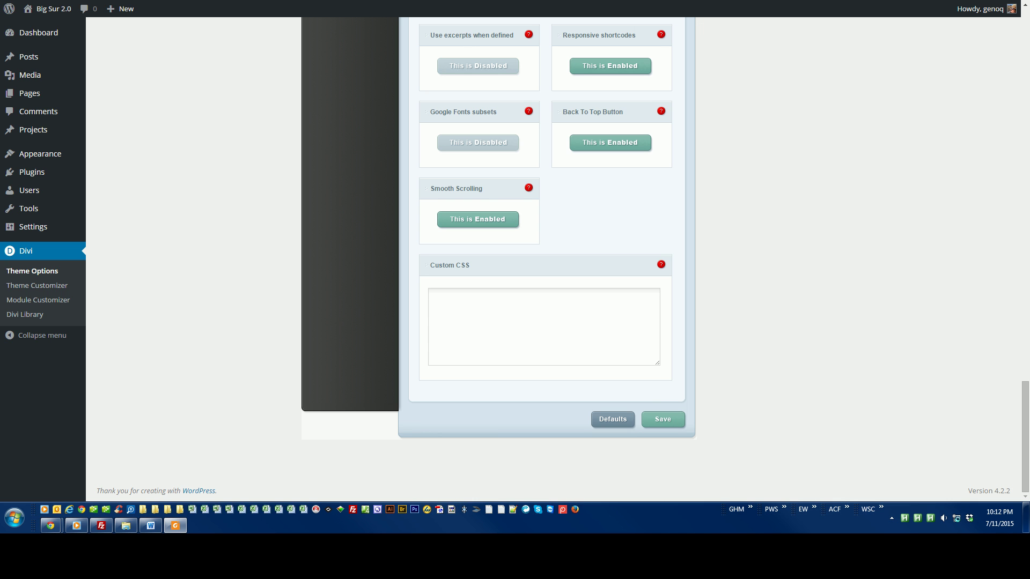
key(alt+Tab)
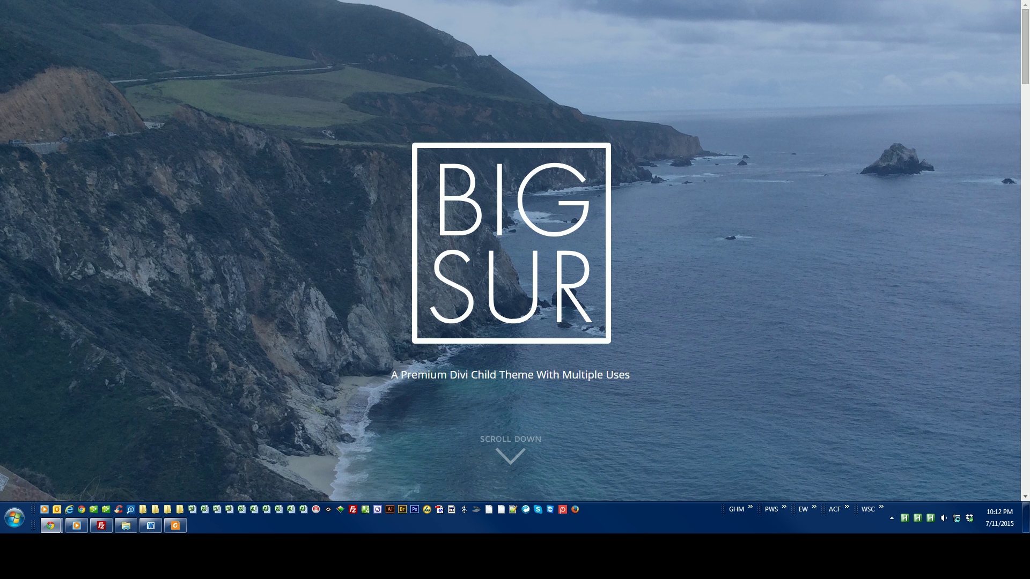